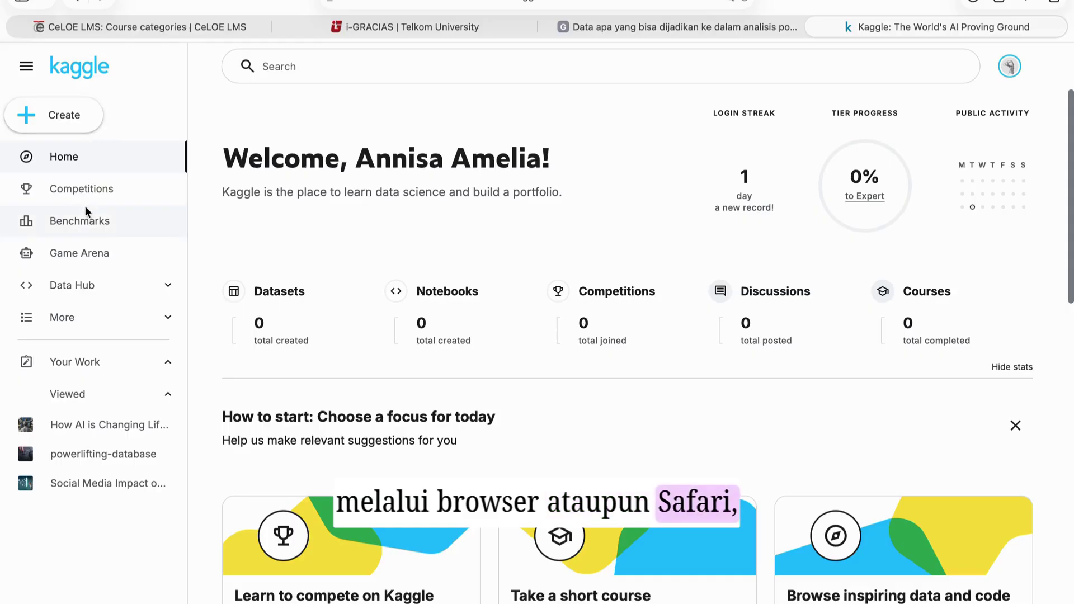
Step: Open the Datasets section of Kaggle and list all datasets
left_click(157, 287)
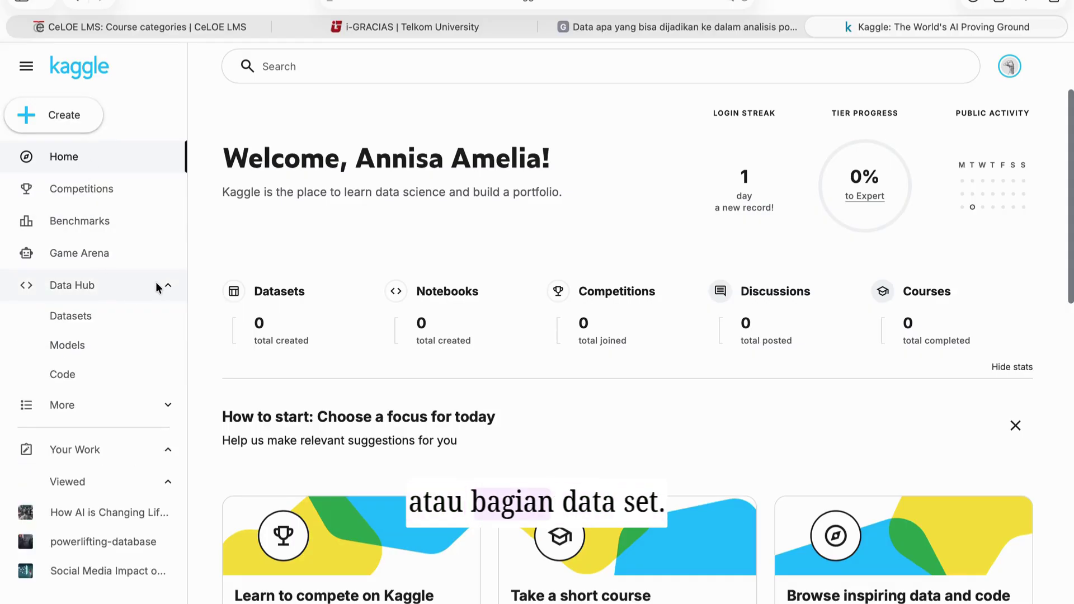
left_click(80, 313)
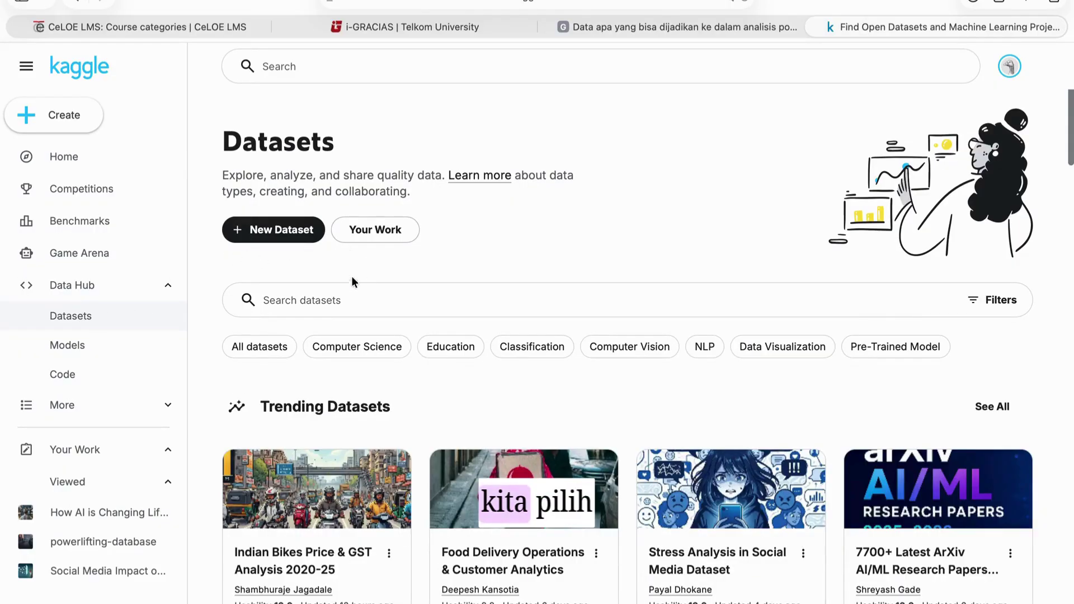
scroll(347, 285, "down", 3)
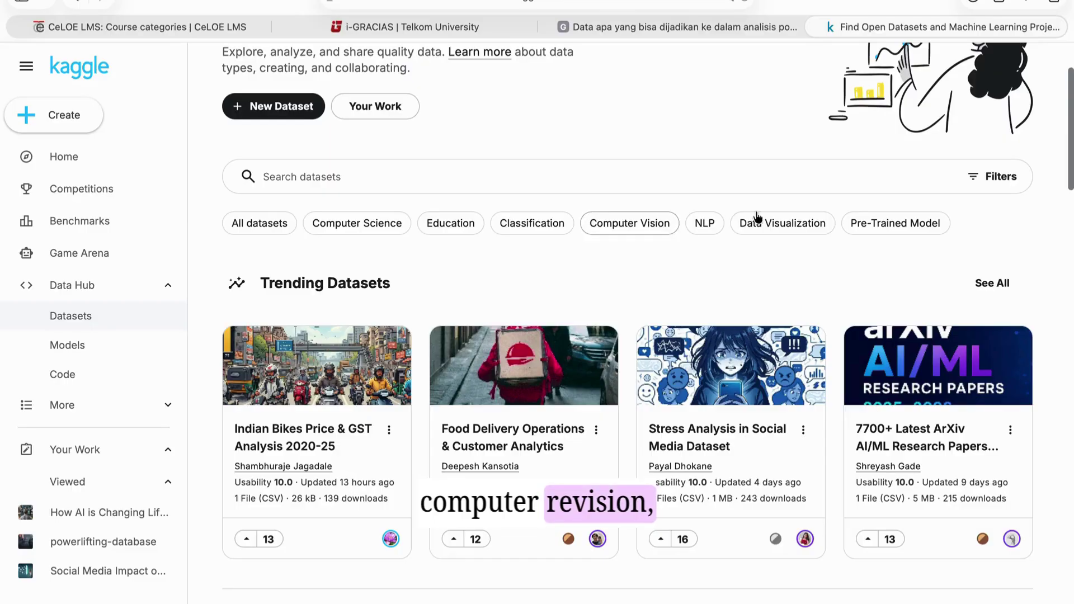
left_click(250, 222)
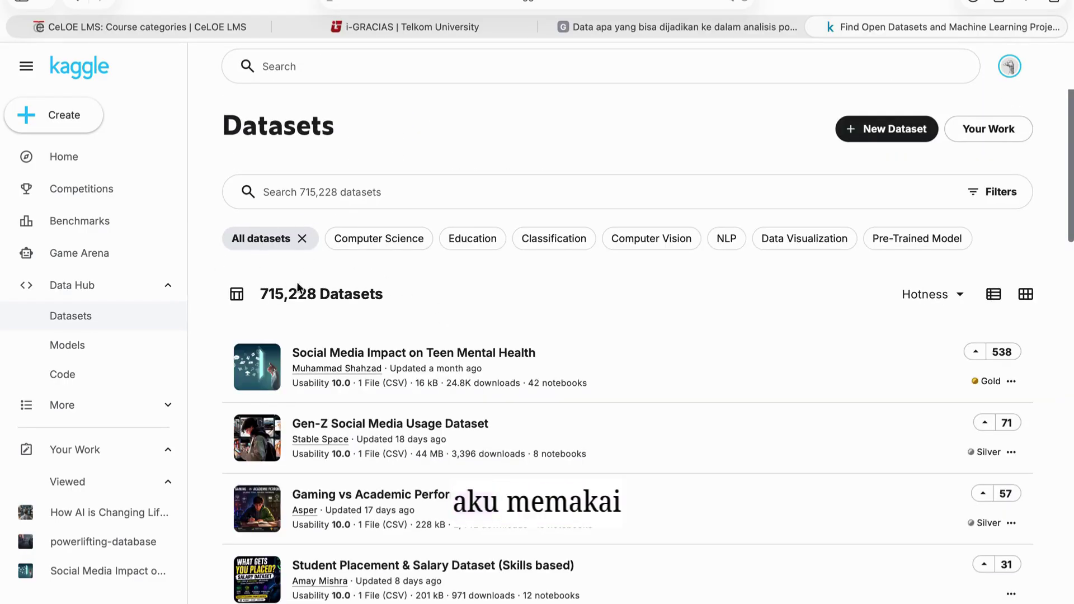
Step: Open the "Social Media Impact on Teen Mental Health" dataset and download it as a zip
scroll(521, 347, "down", 2)
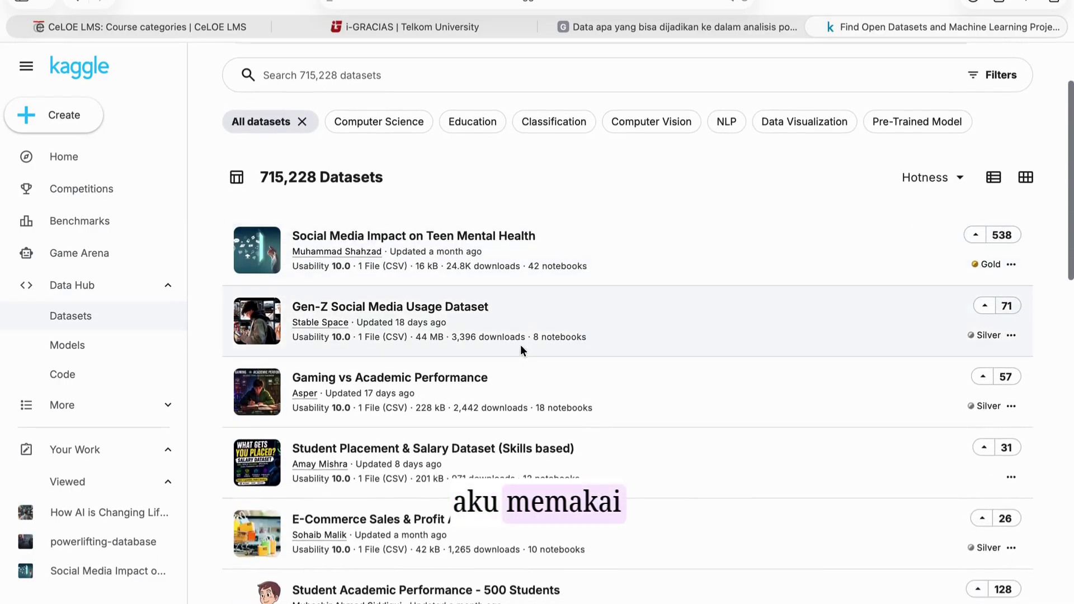
left_click(552, 241)
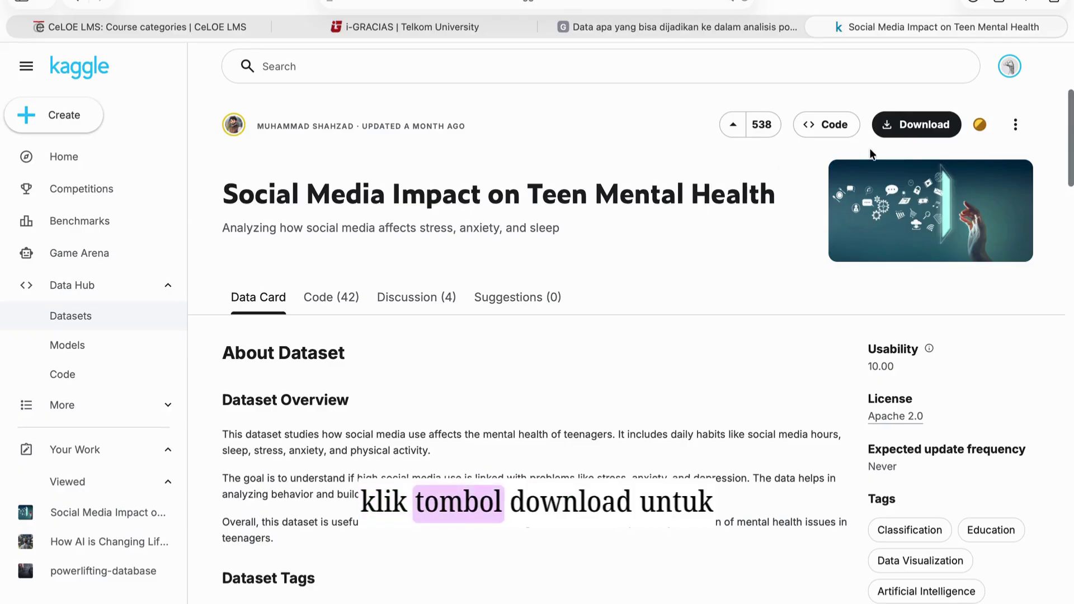
left_click(889, 129)
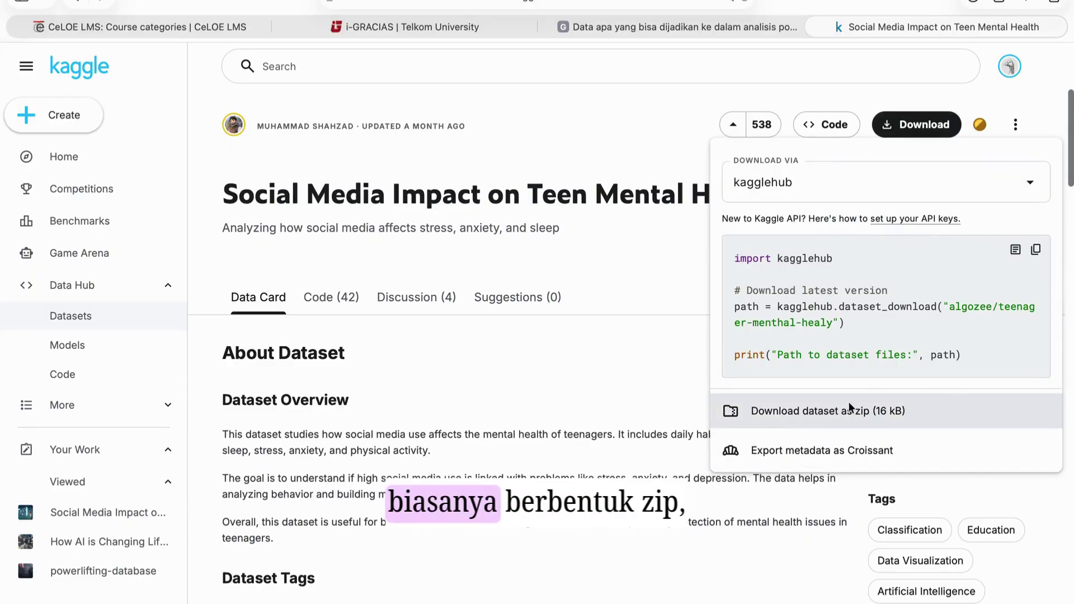
left_click(896, 411)
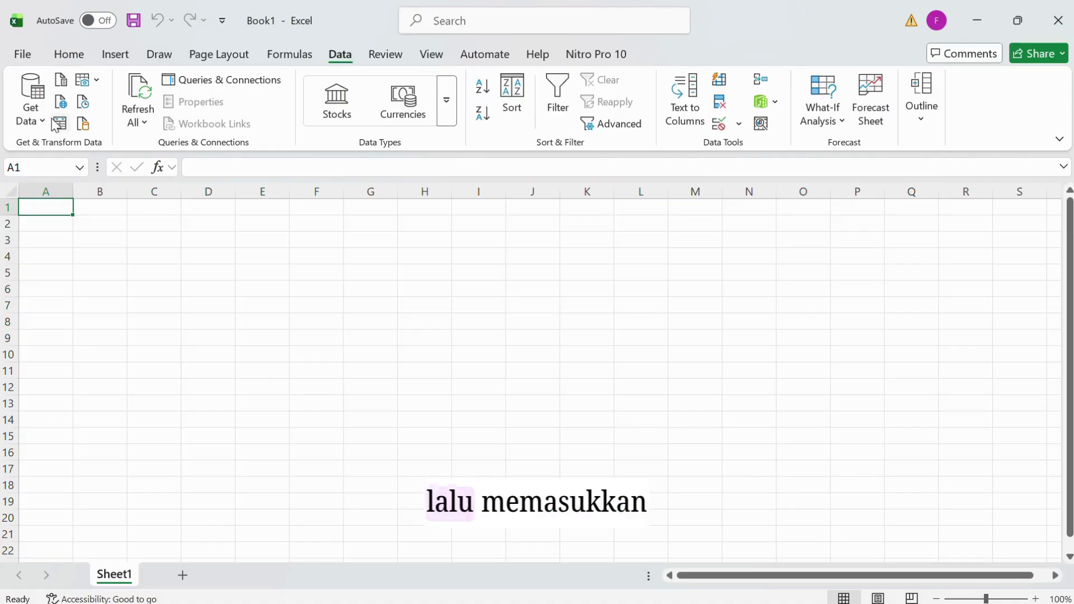
Step: In Excel, start a text/CSV data import of Teen_Mental_Health_Dataset from the Downloads folder
left_click(31, 106)
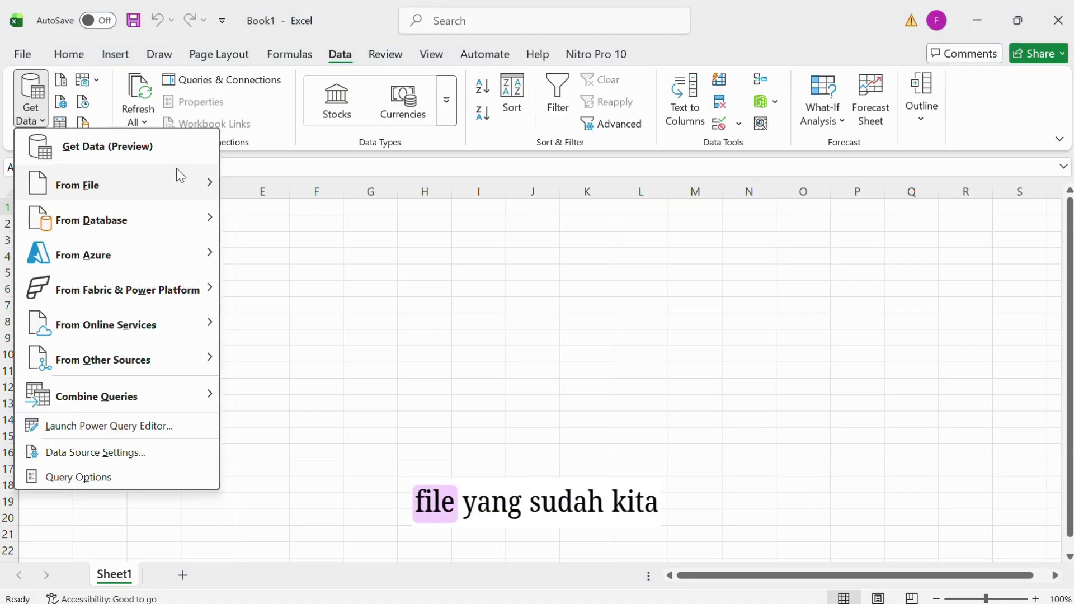
mouse_move(179, 178)
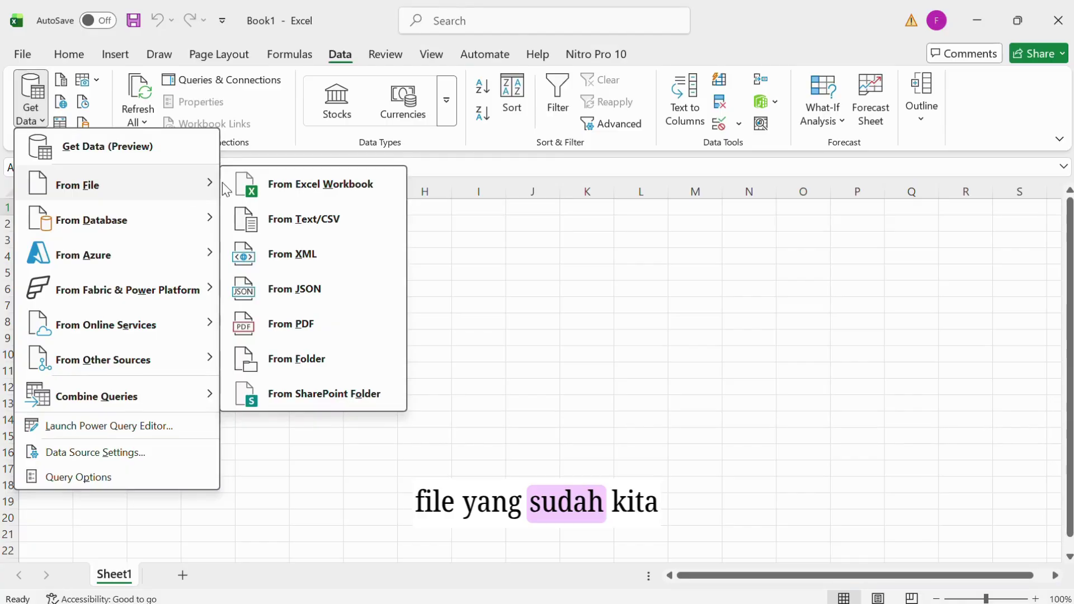
left_click(338, 218)
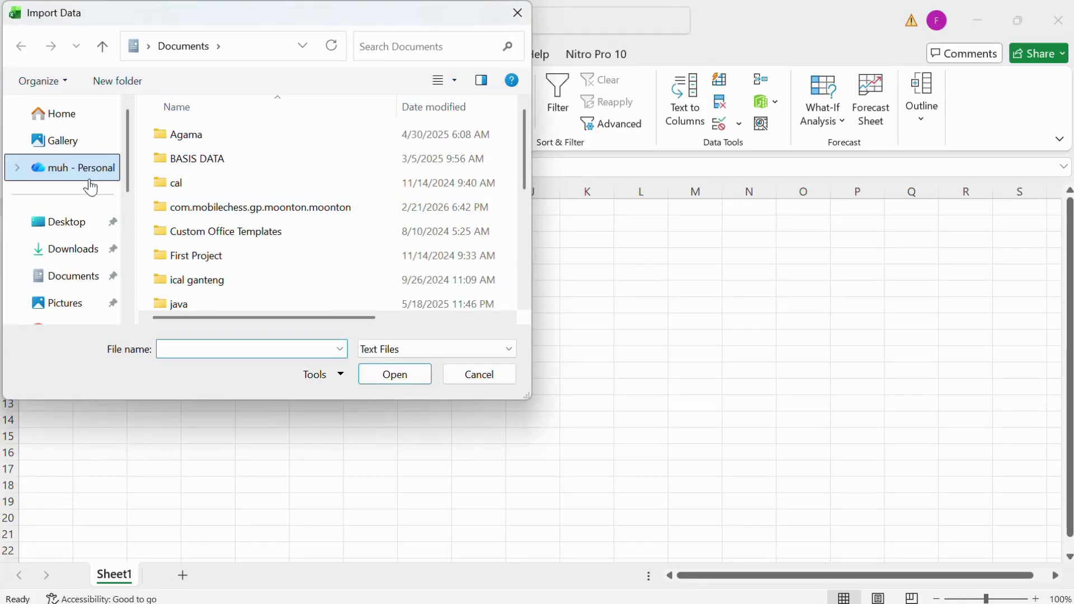
left_click(70, 228)
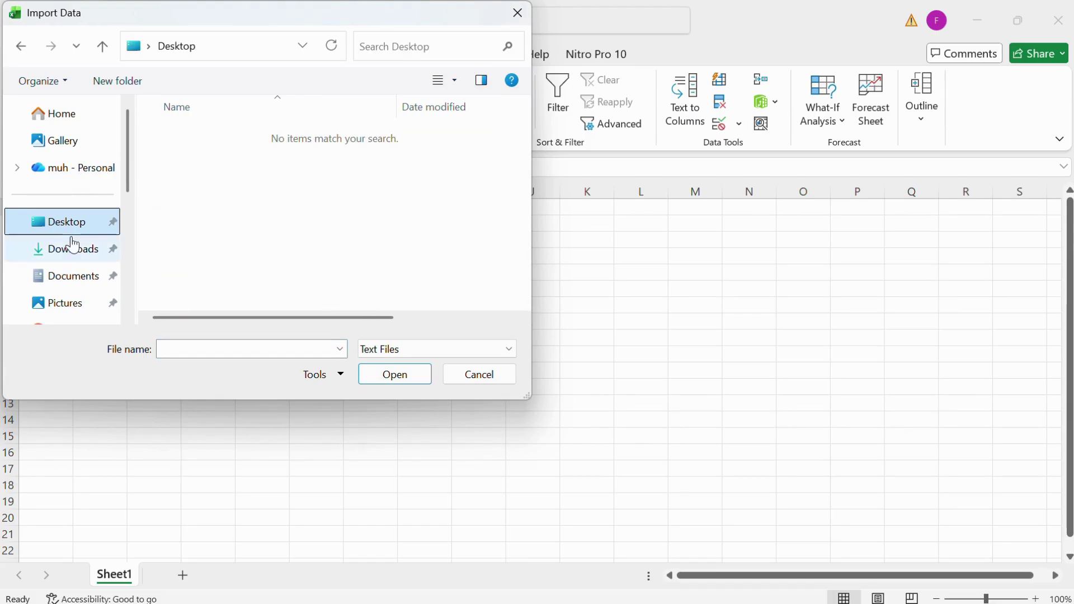
left_click(75, 253)
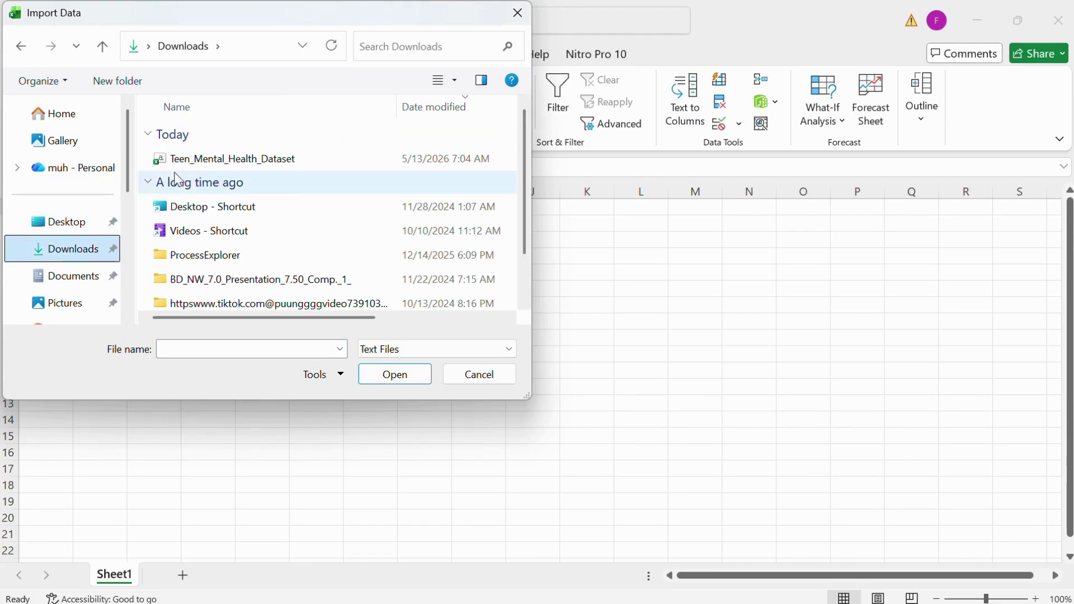
left_click(207, 160)
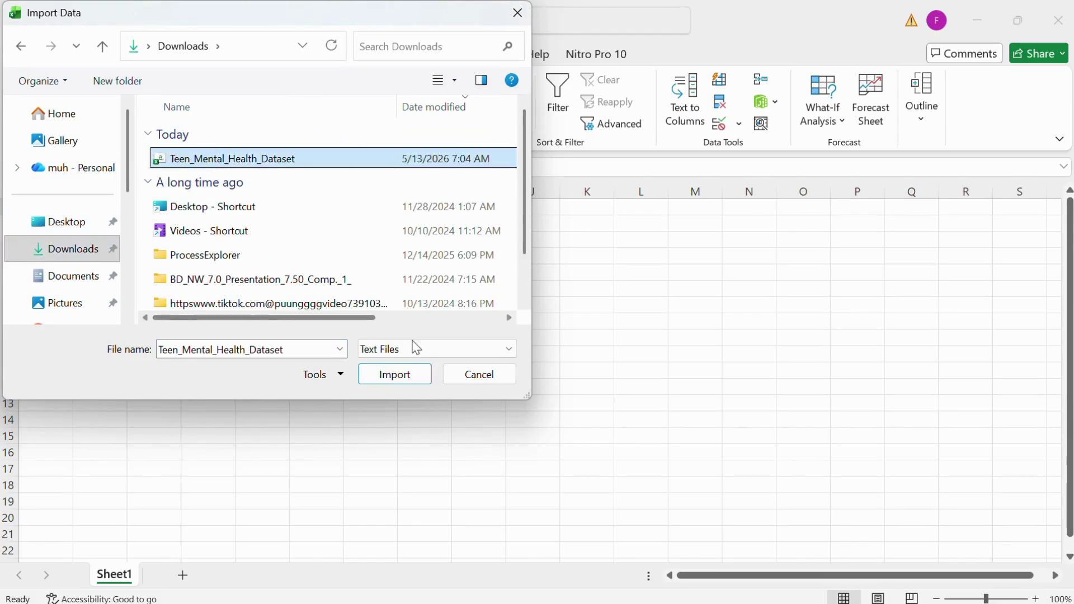
left_click(396, 375)
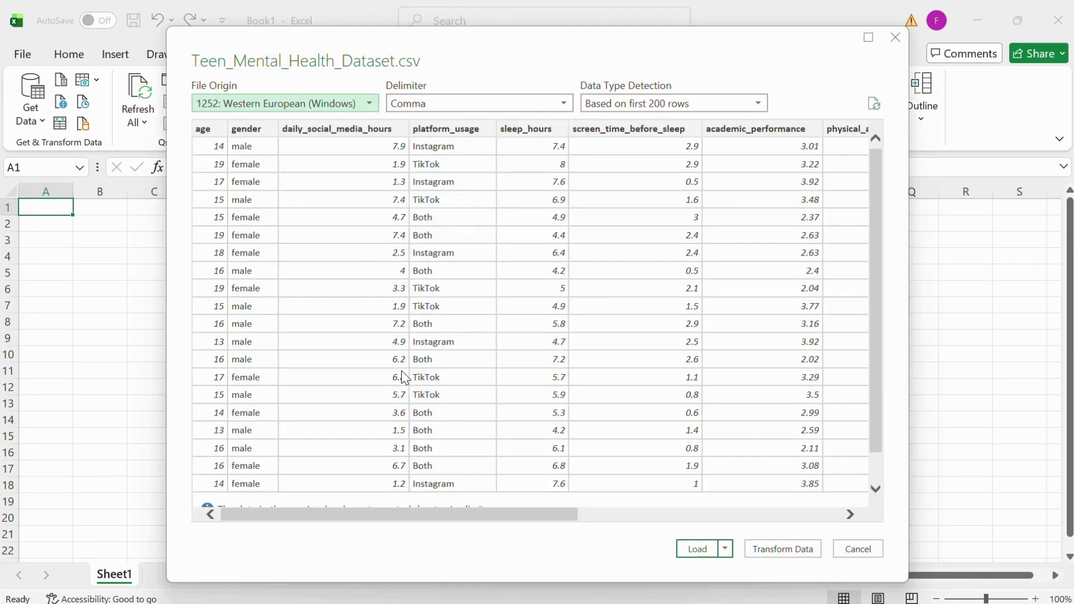
Step: Review the rows and columns in the import preview, load the data into a worksheet and dismiss the table style tip
scroll(590, 223, "down", 1)
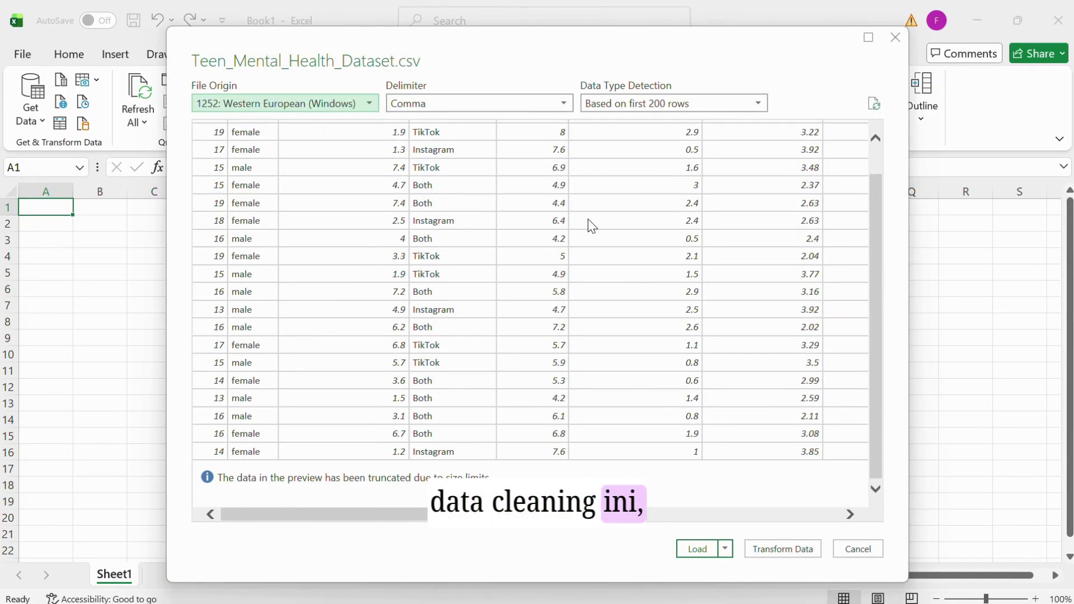
scroll(592, 224, "up", 1)
scroll(592, 225, "right", 5)
scroll(592, 225, "left", 5)
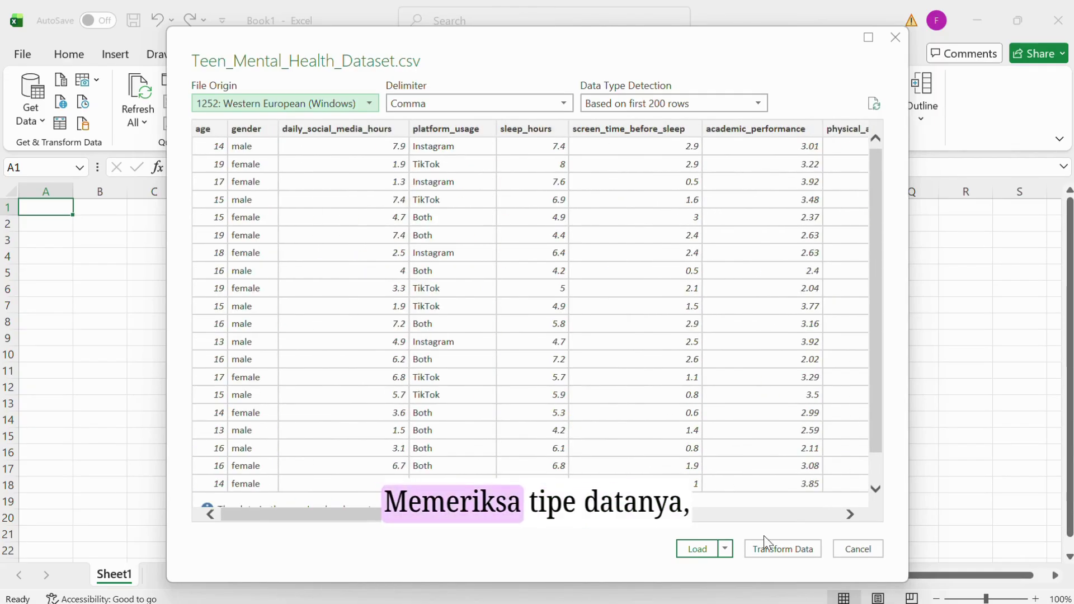
left_click(702, 546)
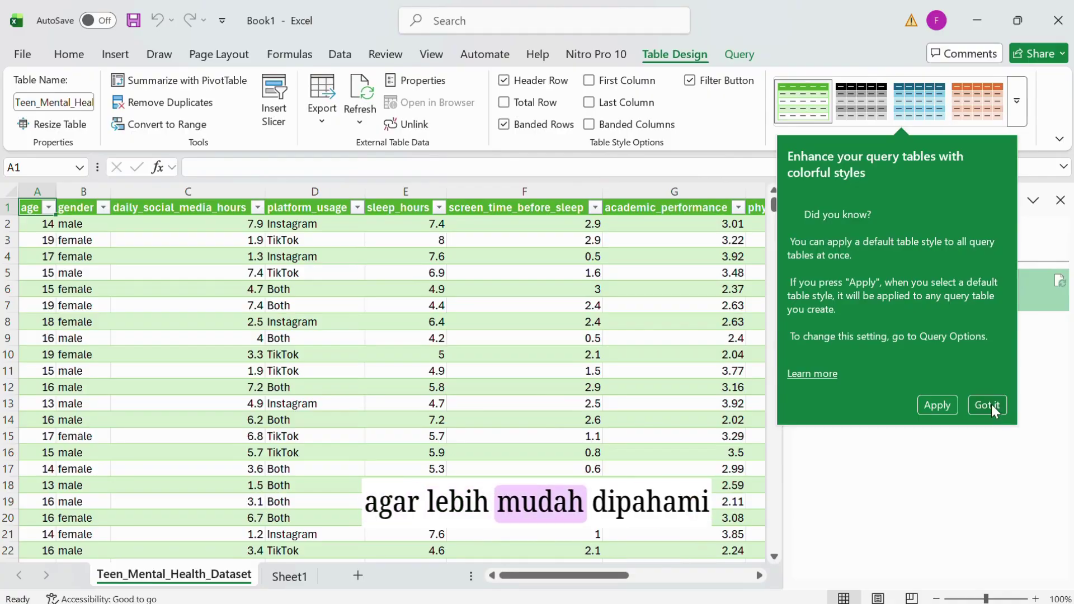
left_click(992, 404)
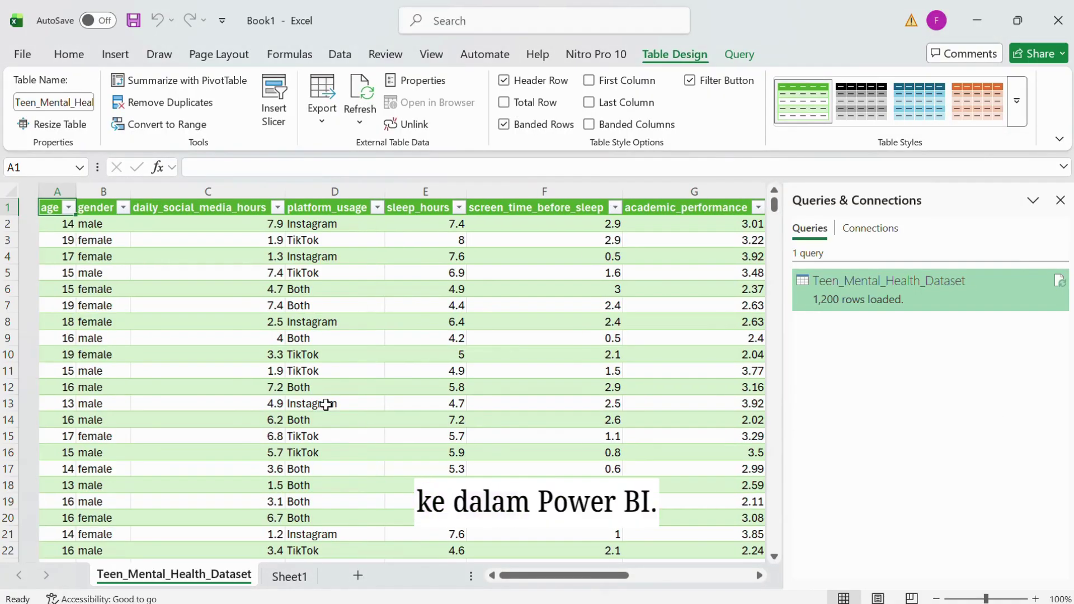
Step: Center-align all the data in the imported Teen_Mental_Health_Dataset table
scroll(326, 405, "right", 3)
scroll(326, 404, "left", 3)
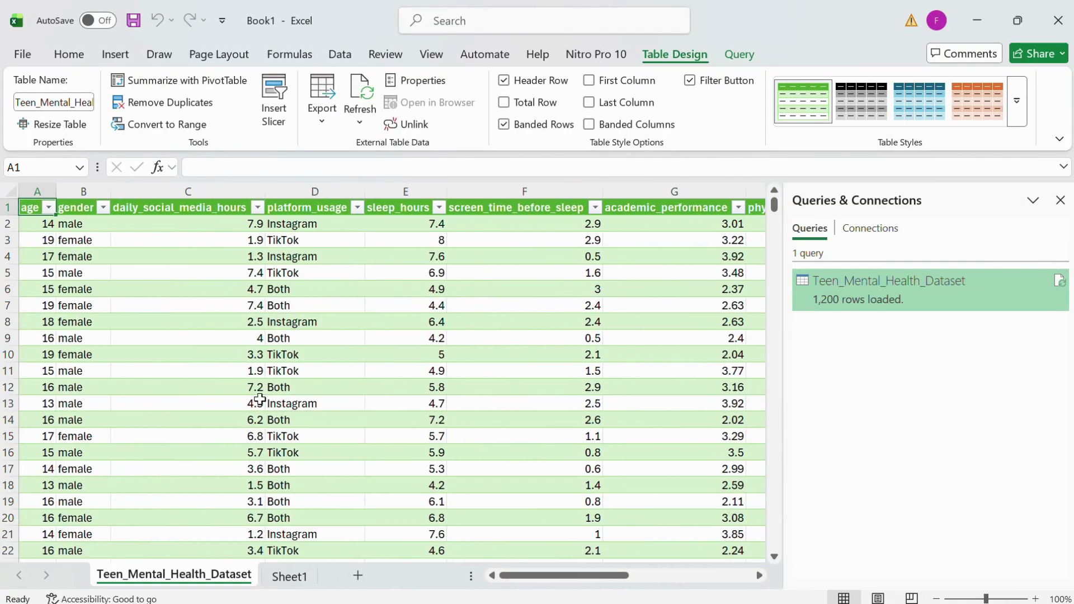
scroll(88, 401, "down", 2)
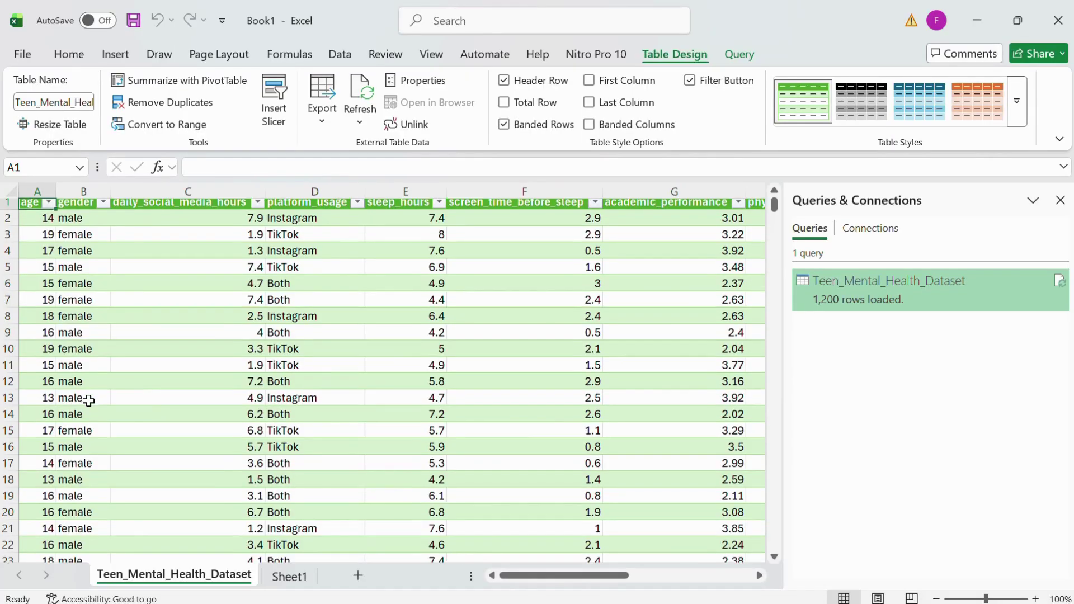
scroll(89, 401, "up", 2)
key("ctrl+shift+End")
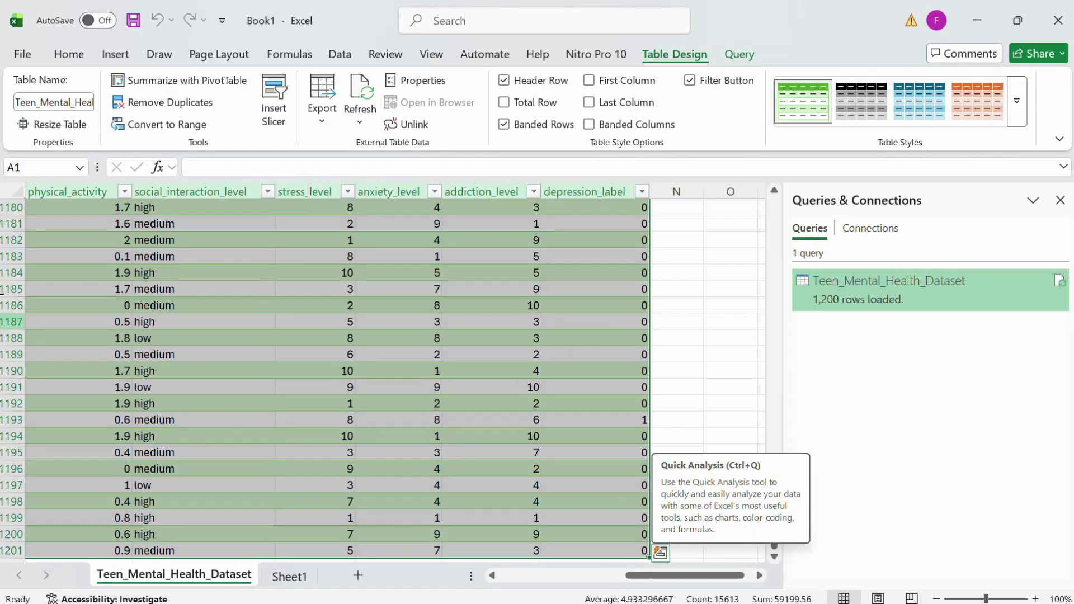
left_click(79, 56)
left_click(335, 115)
left_click(342, 286)
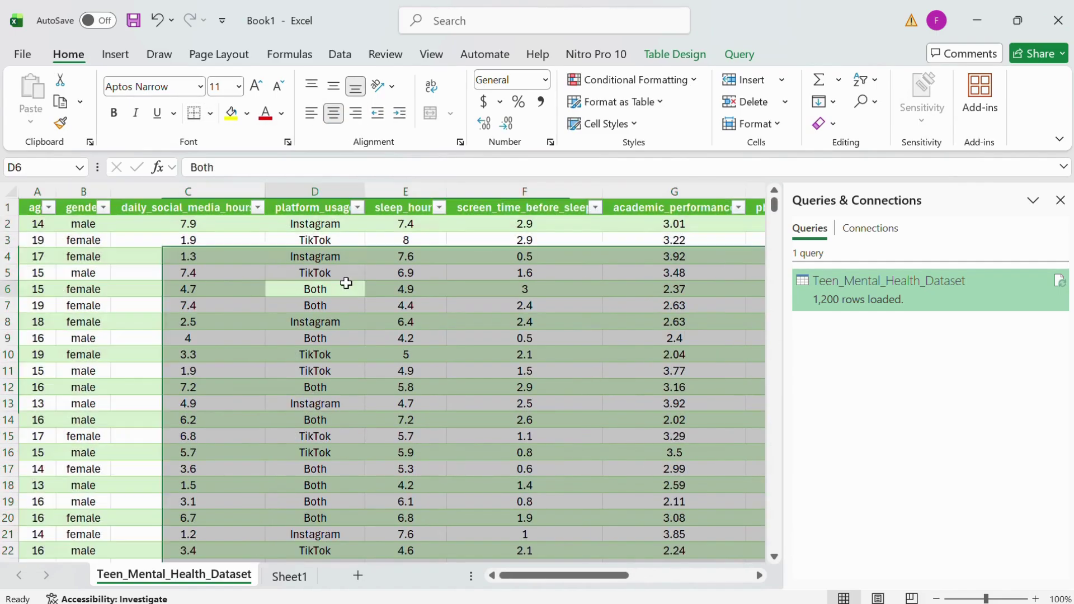
Step: Widen the columns from age through screen_time_before_sleep so their full headers fit
double_click(364, 197)
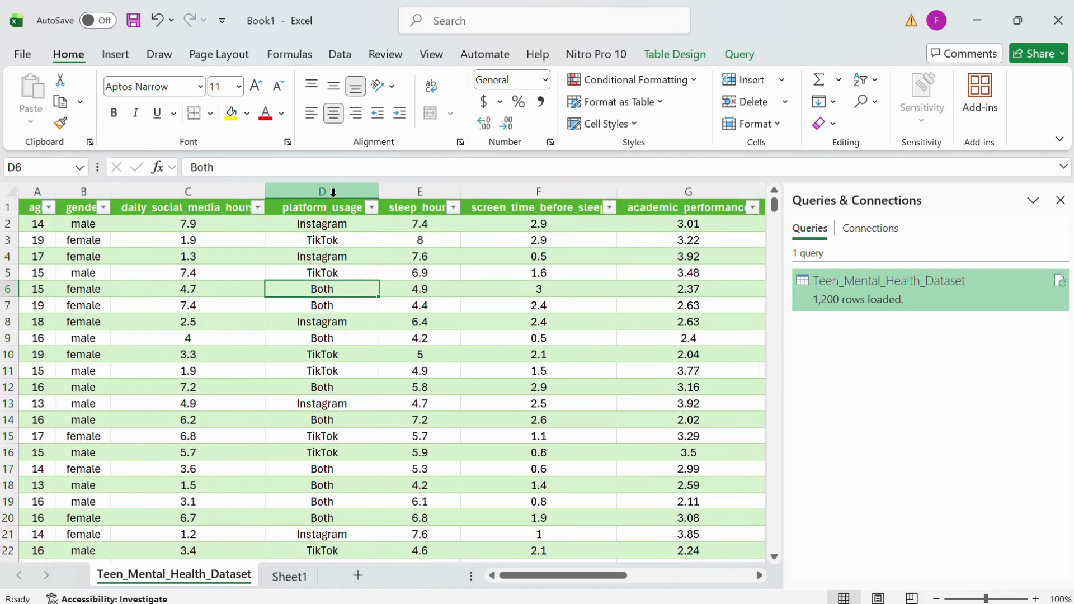
double_click(265, 191)
double_click(116, 196)
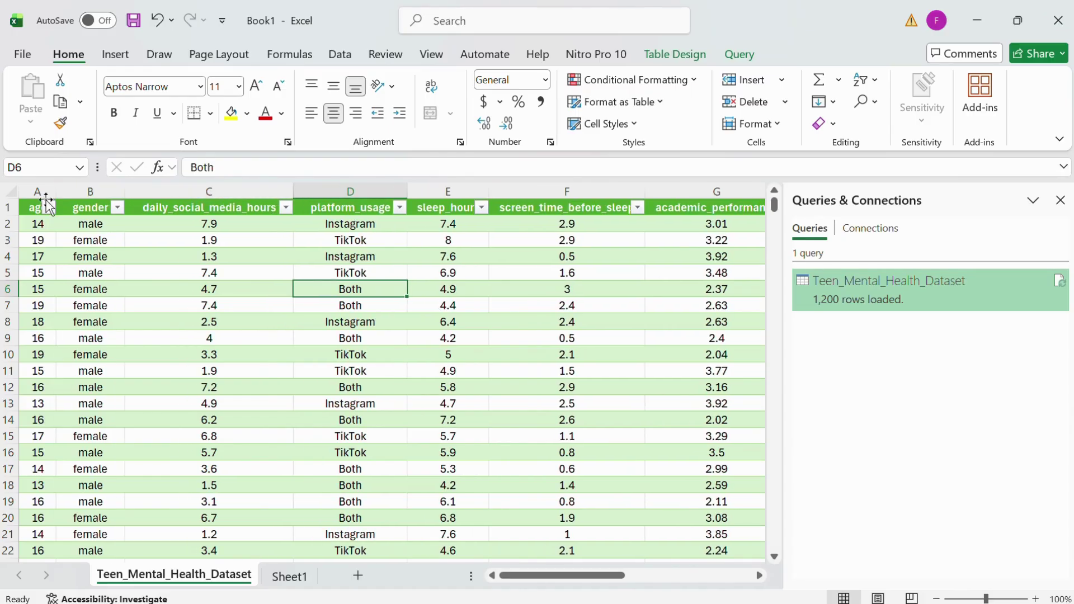
scroll(412, 311, "right", 2)
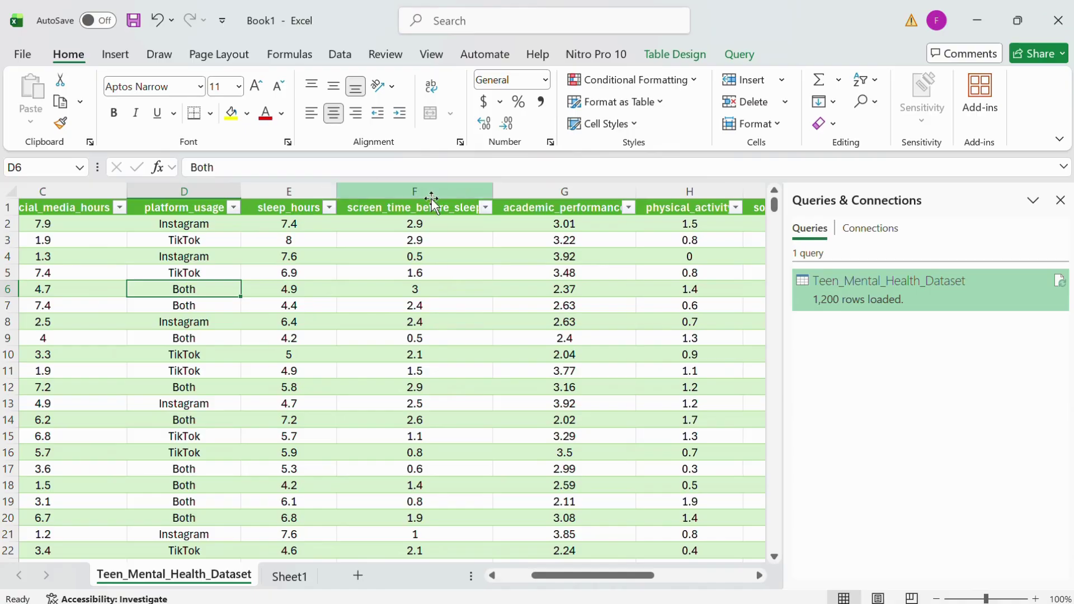
double_click(492, 191)
Step: Fit the widths of the academic_performance, physical_activity, stress_level, anxiety_level, addiction_level and depression_label columns to their headers
scroll(420, 199, "right", 2)
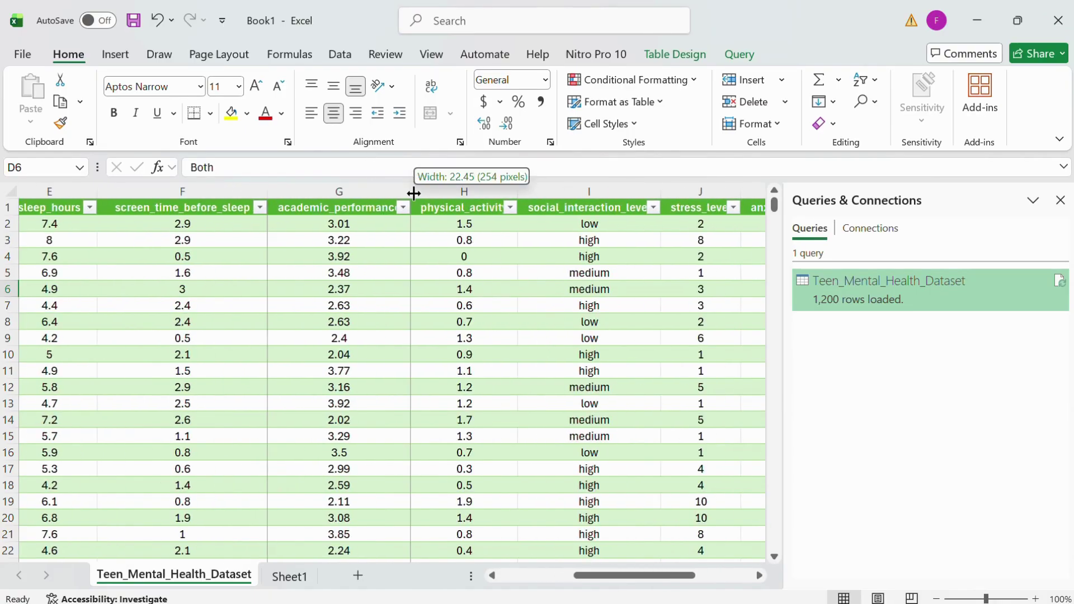
double_click(531, 191)
scroll(529, 188, "right", 2)
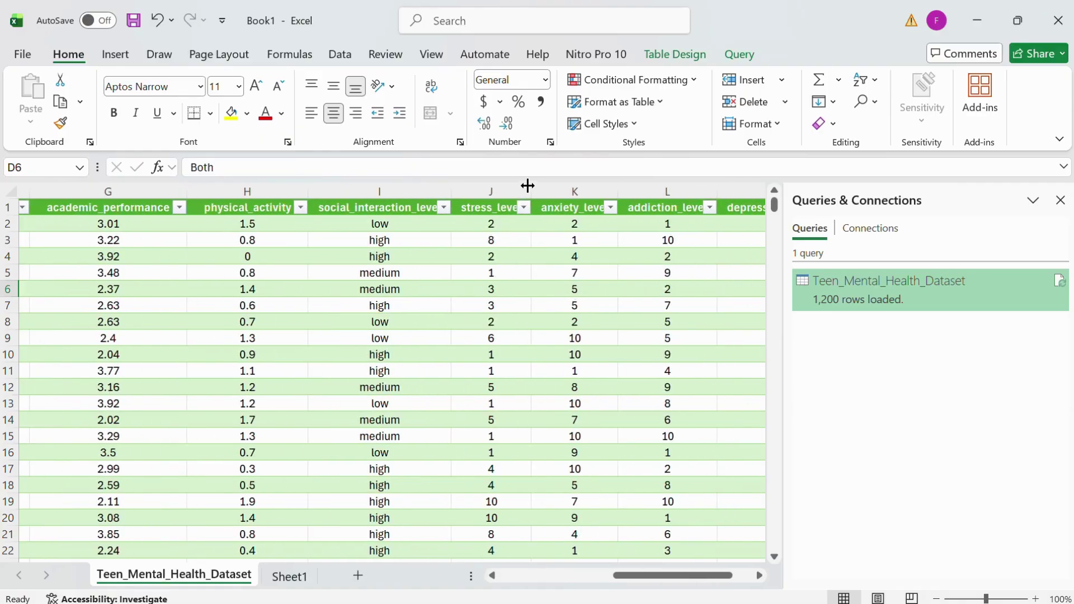
double_click(528, 186)
double_click(631, 186)
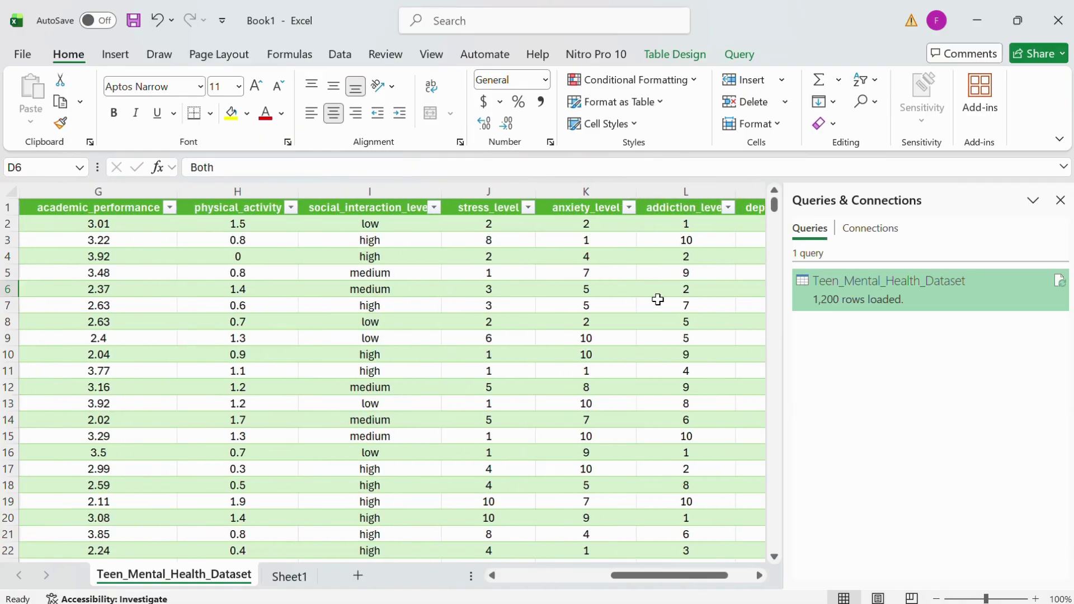
scroll(660, 300, "right", 2)
double_click(469, 191)
double_click(577, 190)
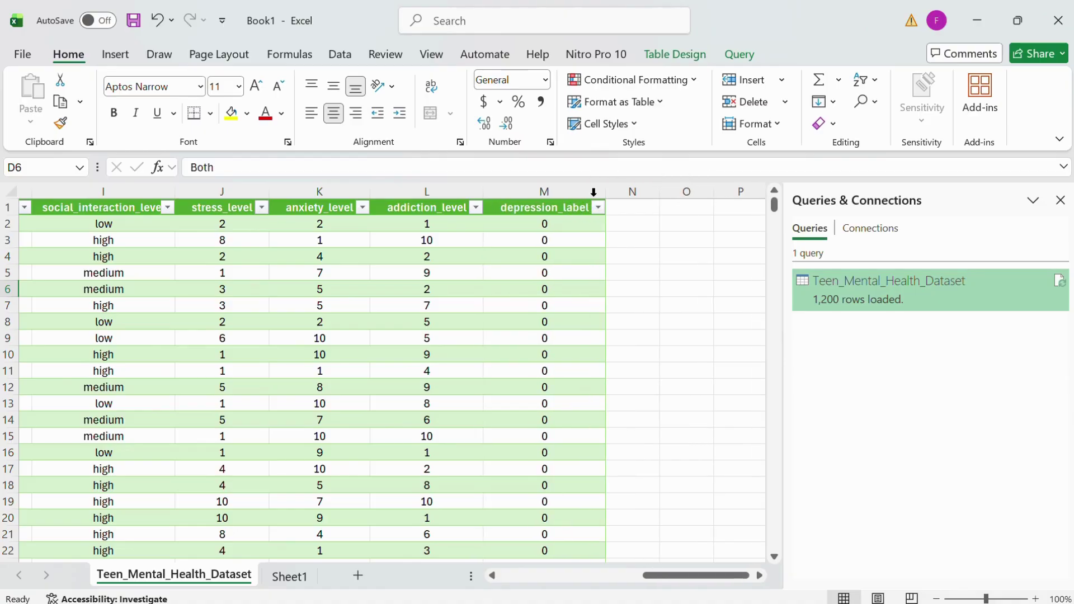
scroll(427, 232, "left", 1)
scroll(427, 232, "left", 5)
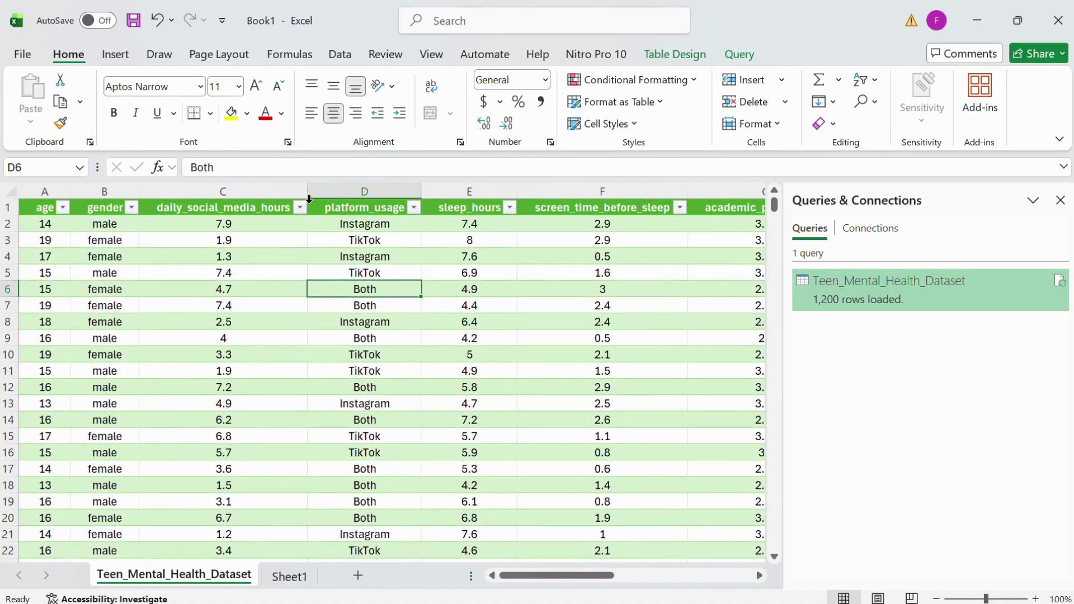
Step: Save the workbook in the Downloads folder as an Excel Workbook named data teen mental health
left_click(20, 62)
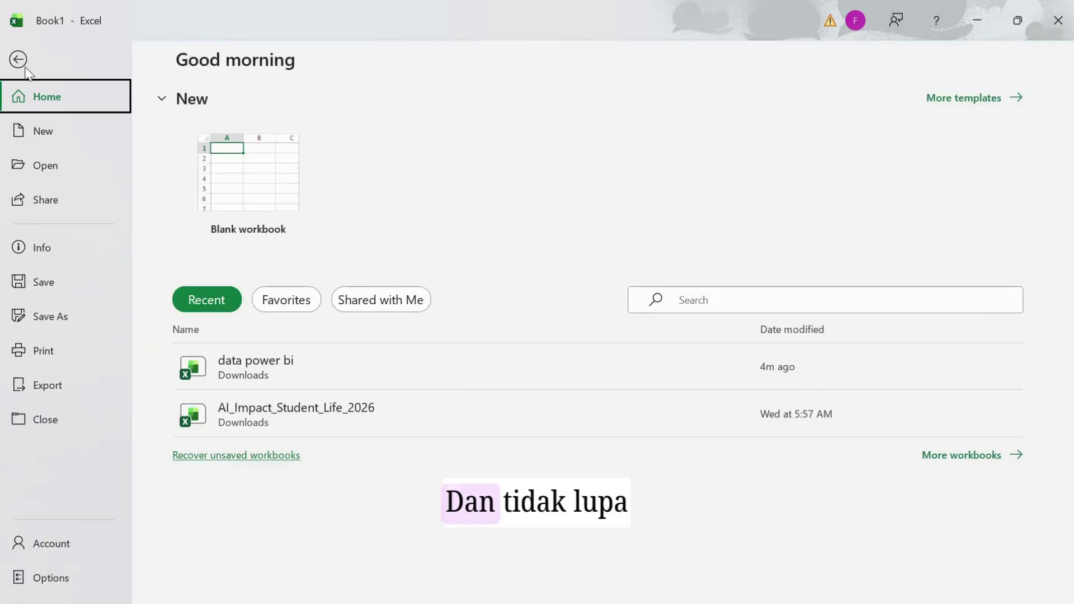
left_click(58, 321)
left_click(272, 407)
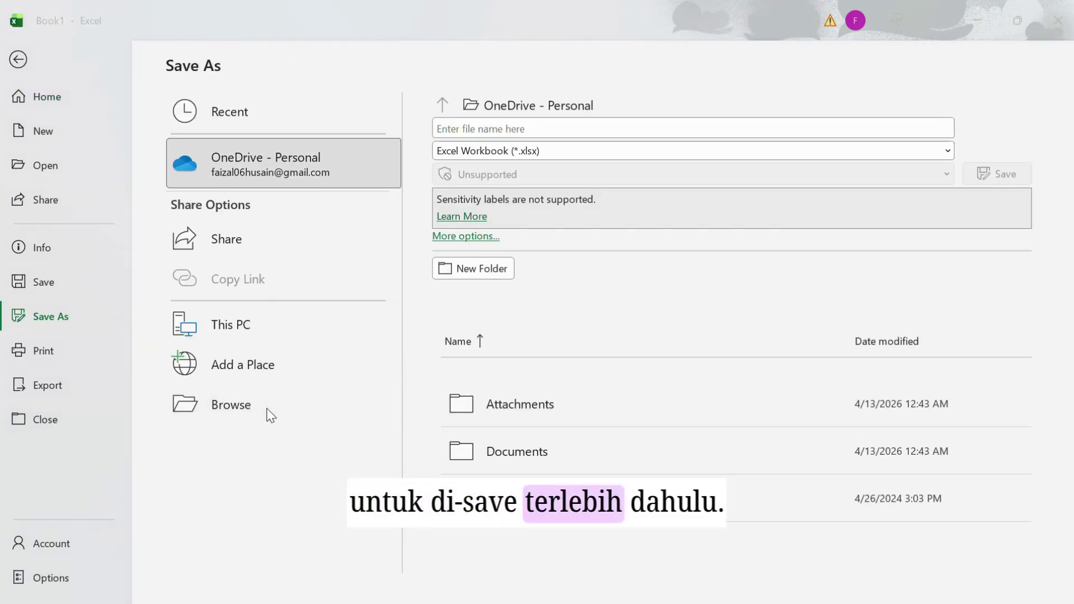
left_click(77, 249)
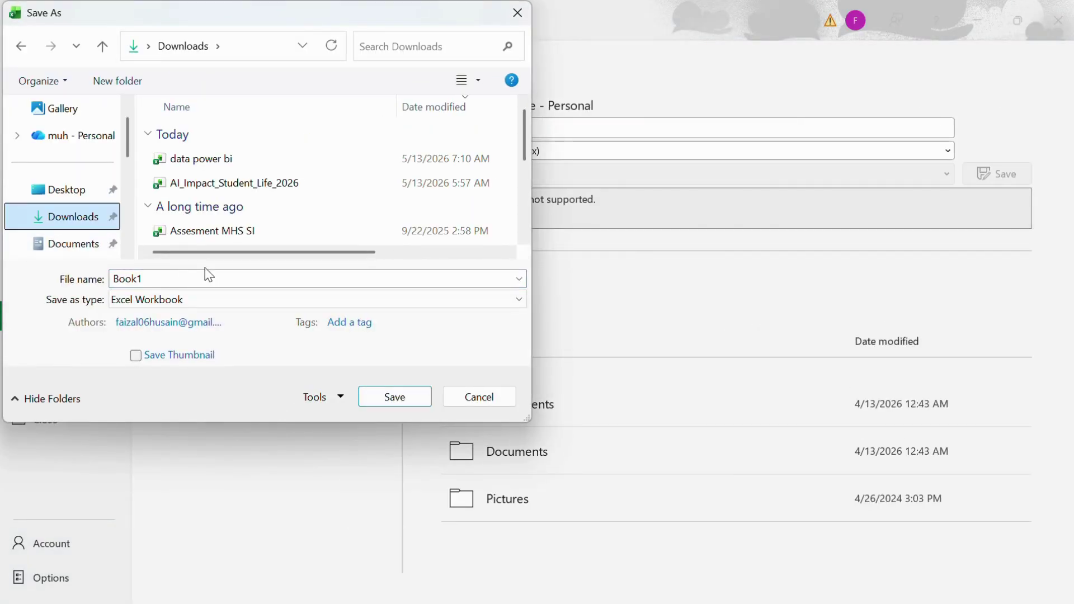
double_click(184, 277)
type("da")
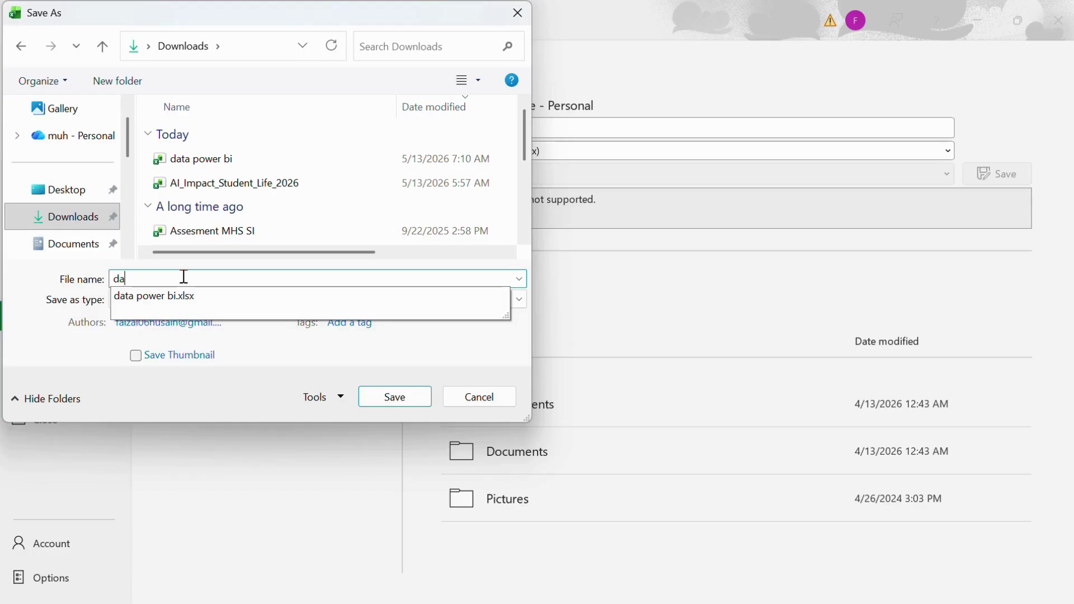
type("ta teen mental health")
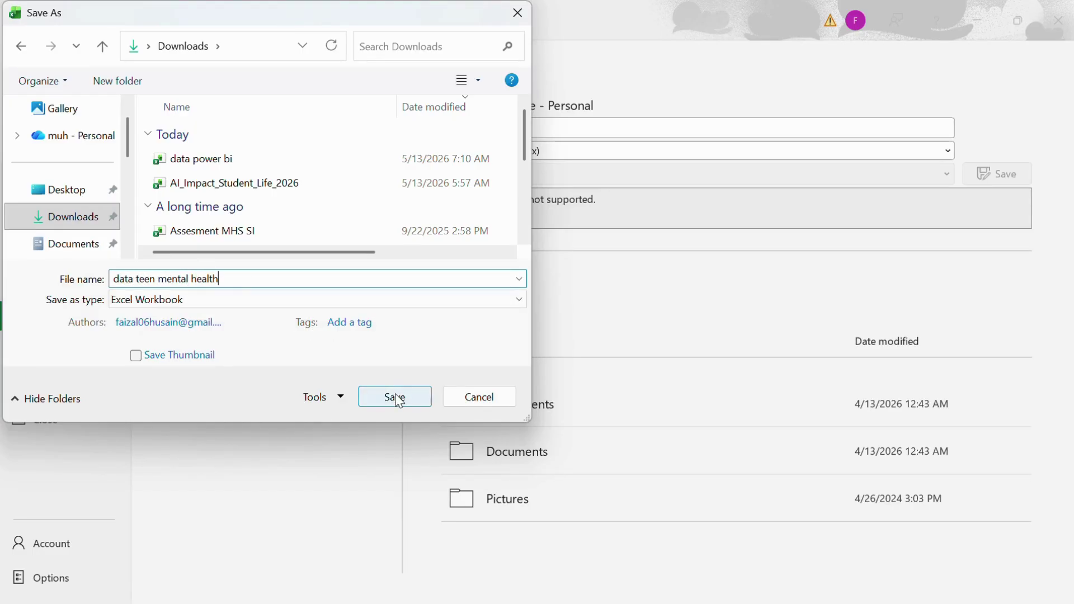
left_click(395, 396)
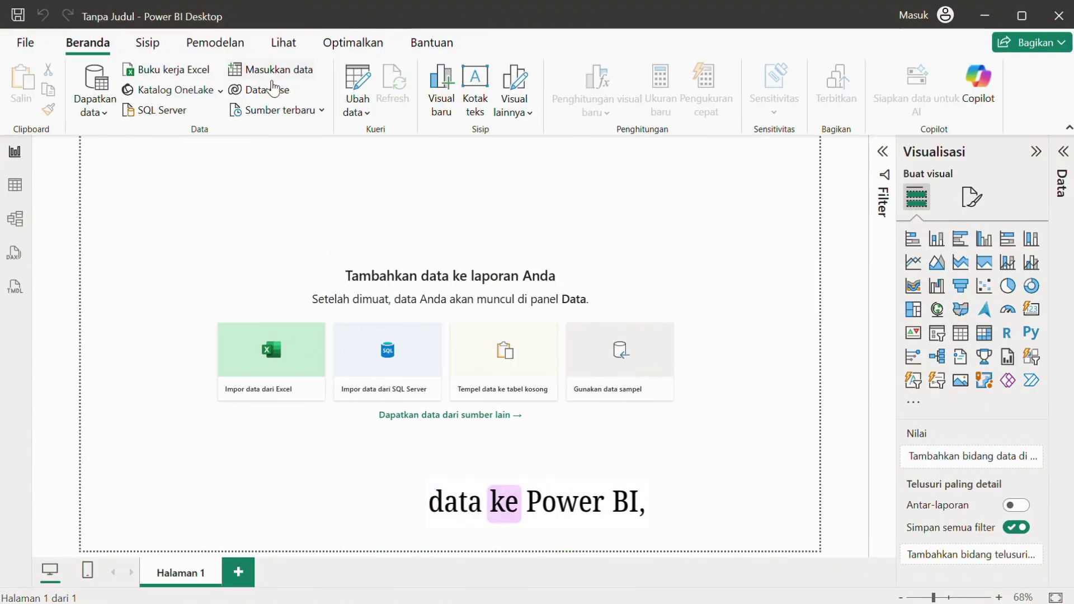
Step: Switch to Power BI Desktop and import the Excel workbook data teen mental health from the Downloads folder
left_click(290, 386)
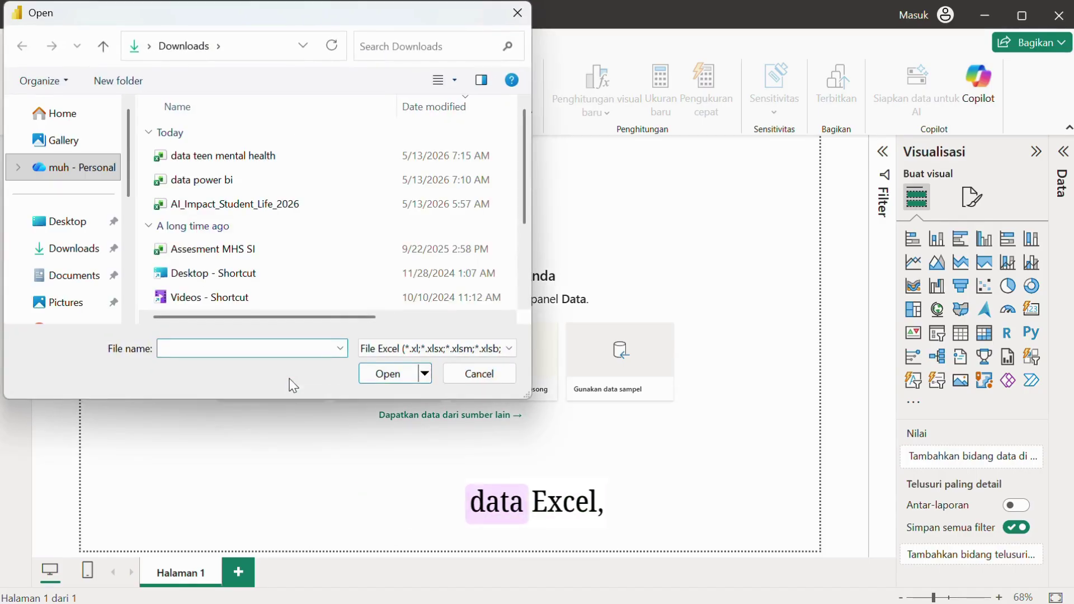
left_click(90, 253)
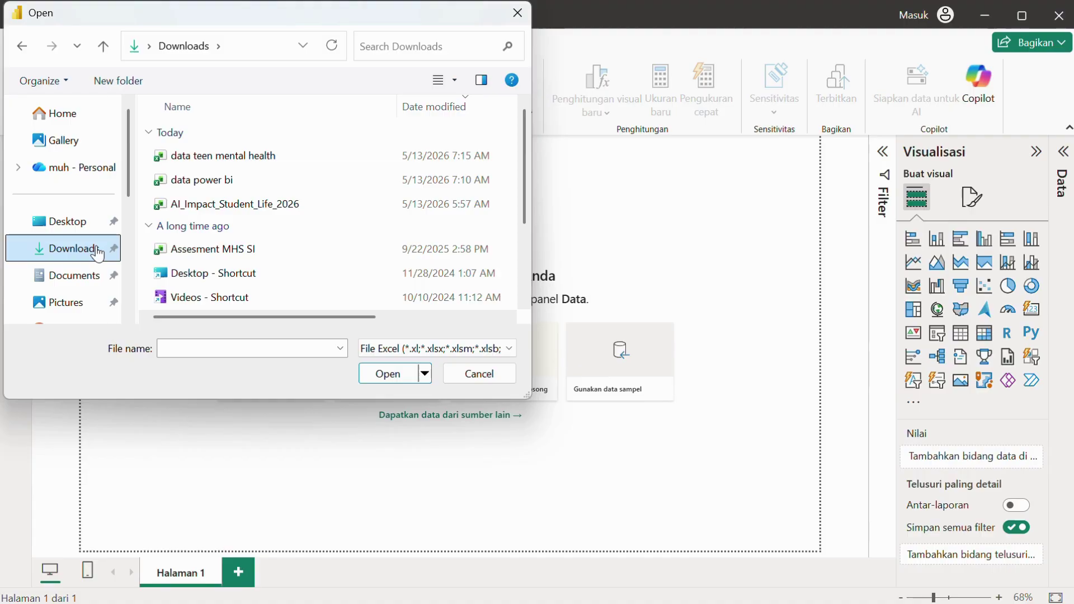
left_click(261, 156)
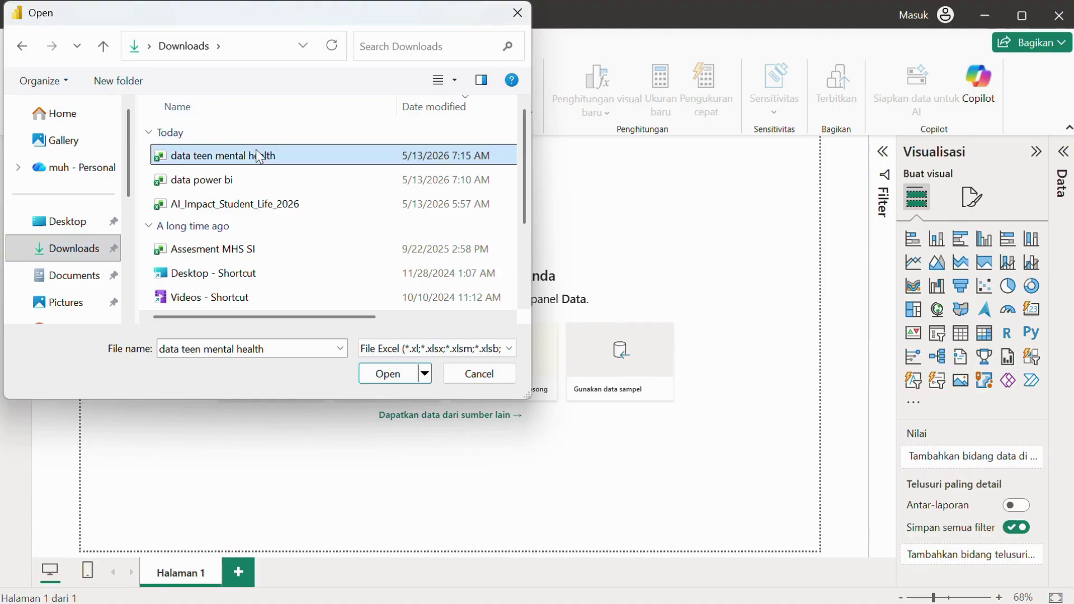
left_click(384, 373)
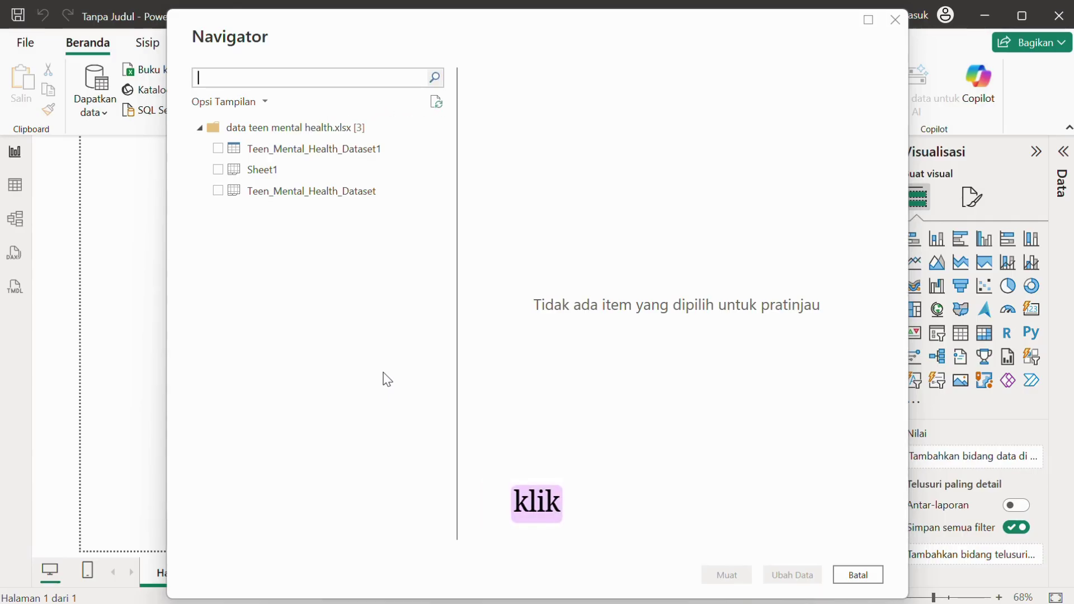
Step: Preview all columns of the Teen_Mental_Health_Dataset sheet and clear its selection
left_click(218, 190)
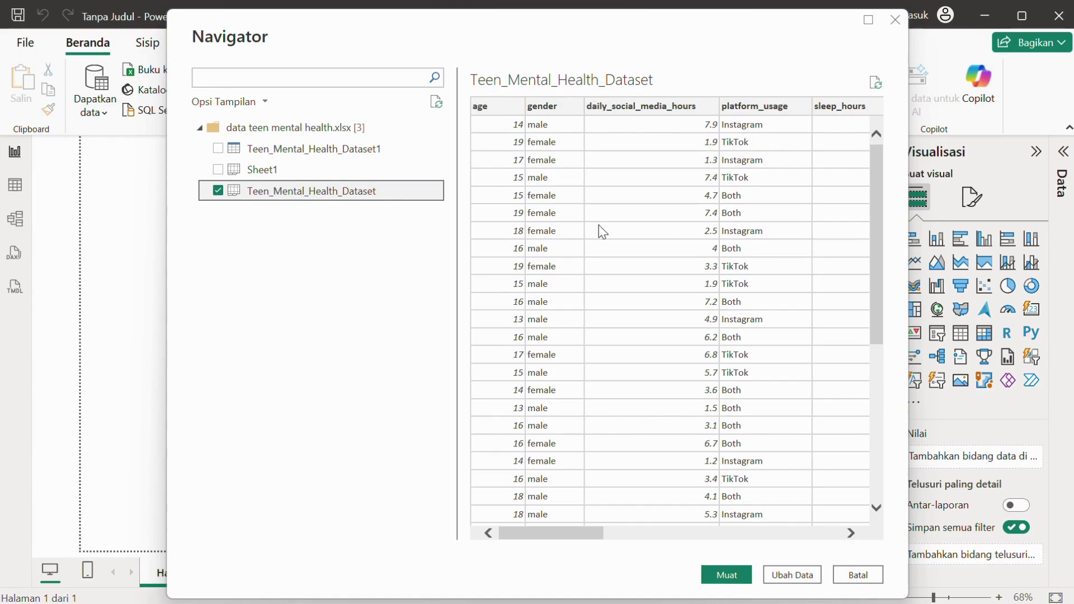
scroll(599, 226, "right", 10)
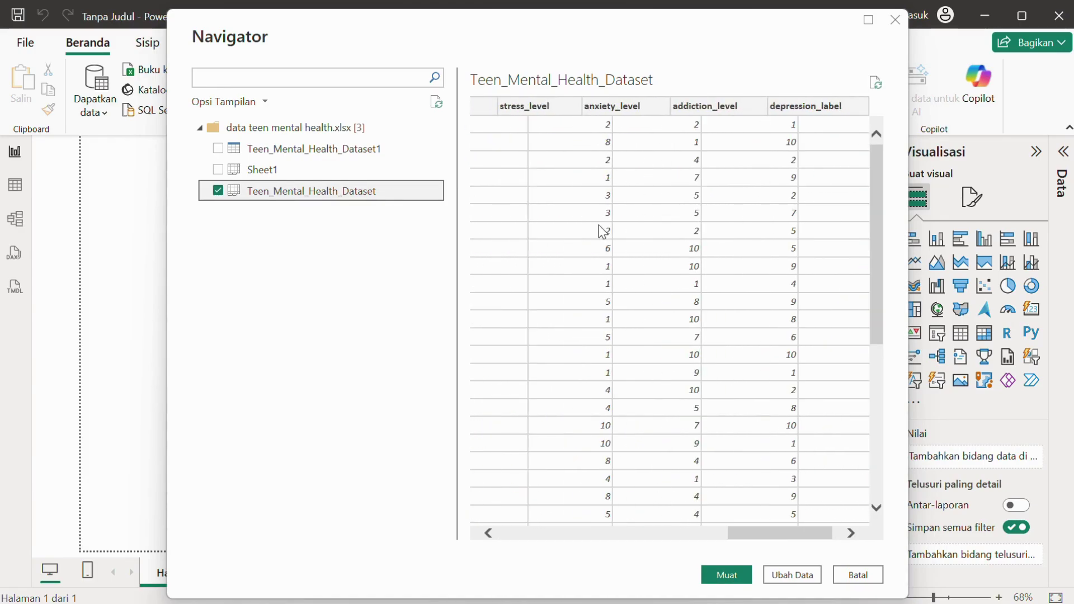
scroll(598, 226, "left", 10)
left_click(218, 190)
Step: Check the preview of the Teen_Mental_Health_Dataset1 table and load that table into the report
left_click(215, 155)
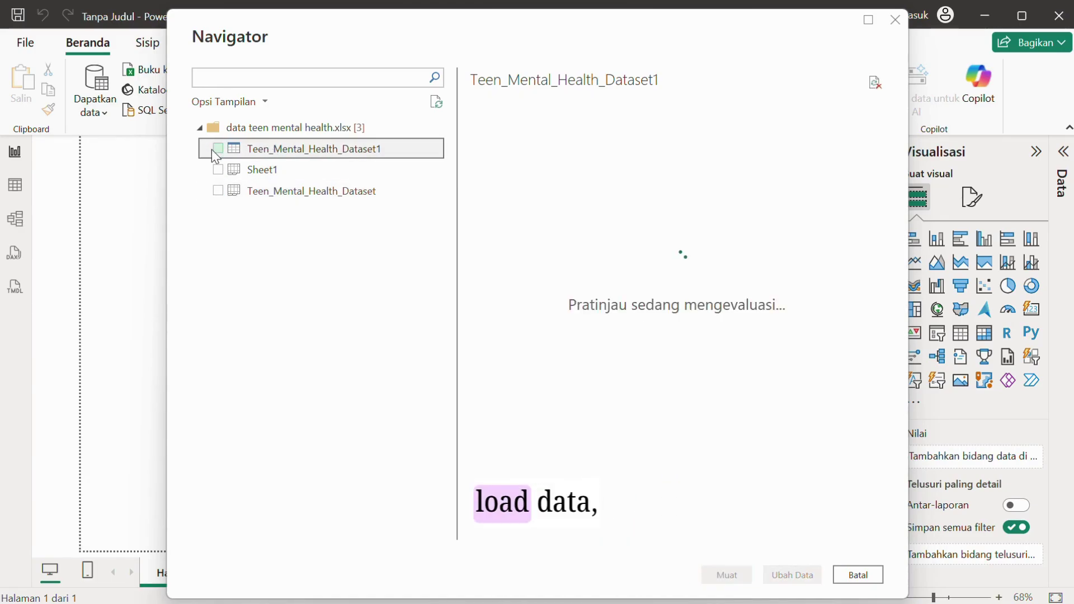
scroll(758, 236, "right", 6)
scroll(758, 236, "left", 6)
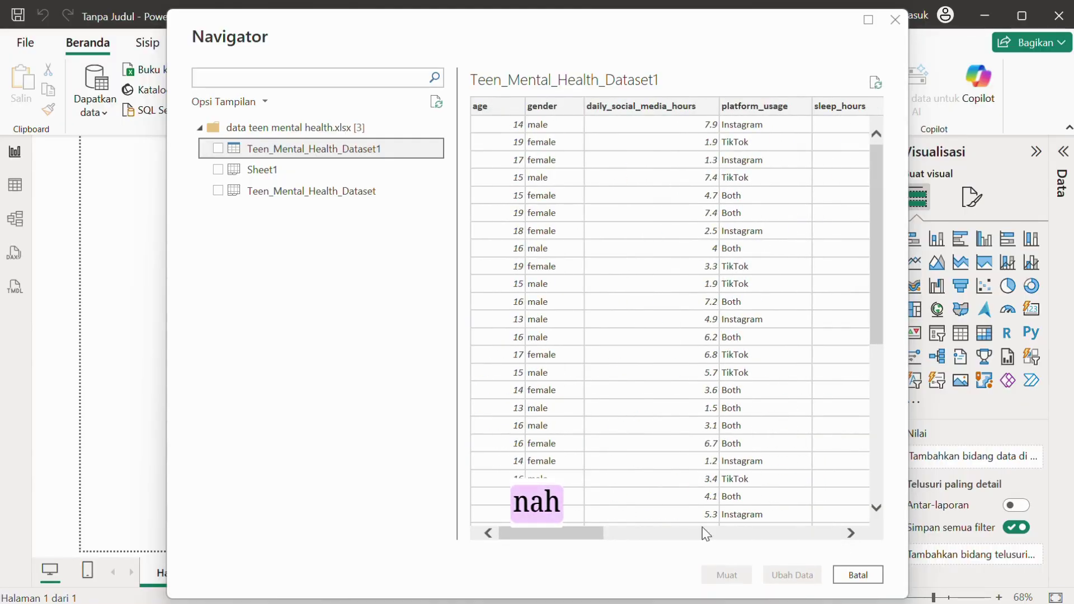
left_click(218, 150)
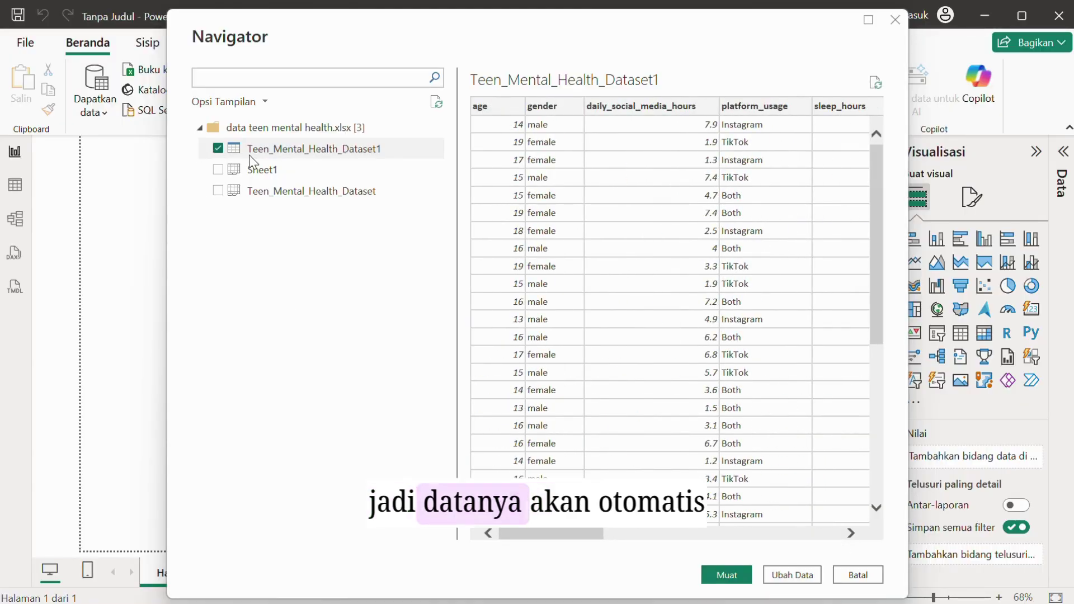
left_click(728, 576)
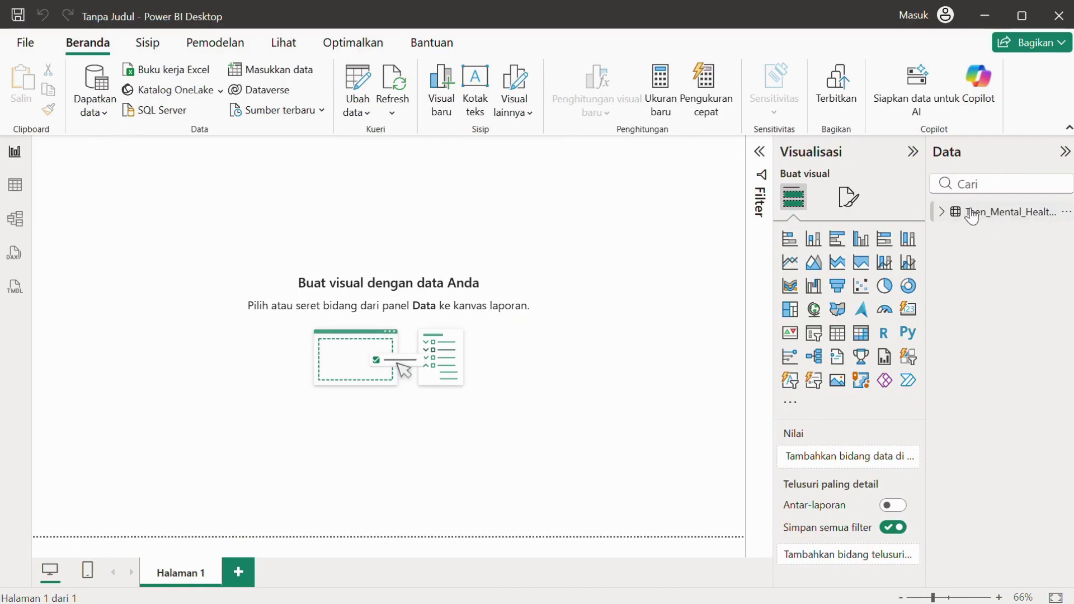
Step: Expand the Teen_Mental_Health_Dataset1 fields and create a visual from depression_label and gender
left_click(972, 217)
left_click(944, 214)
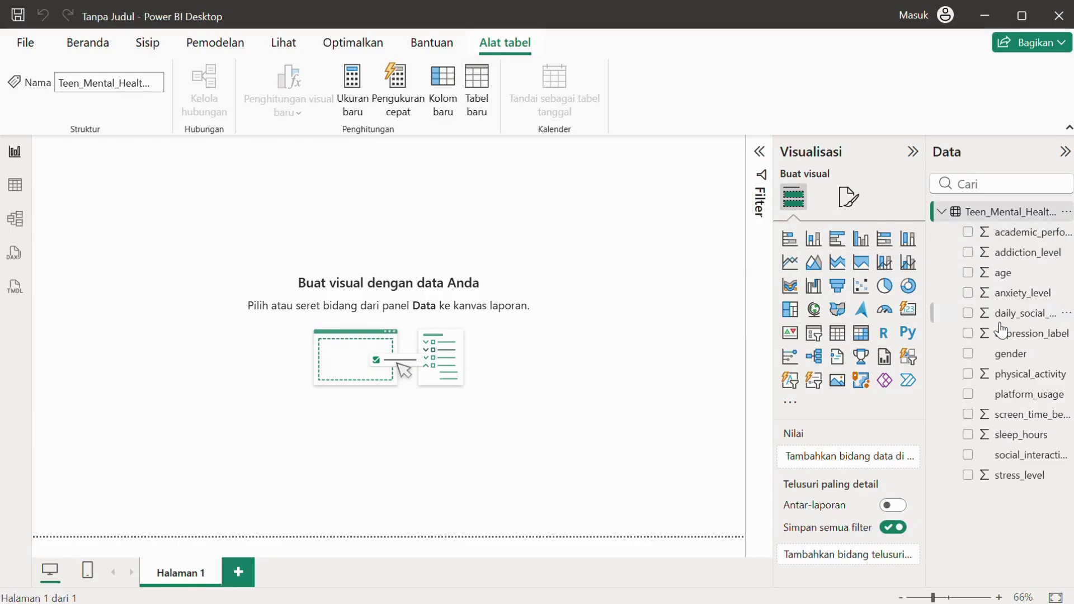
left_click(990, 335)
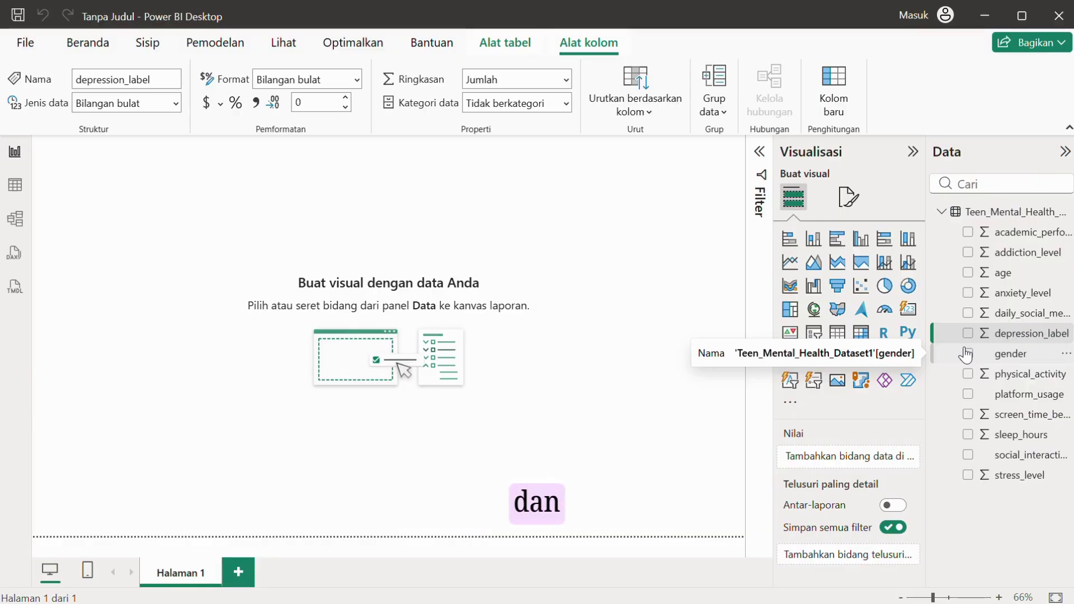
left_click(967, 353)
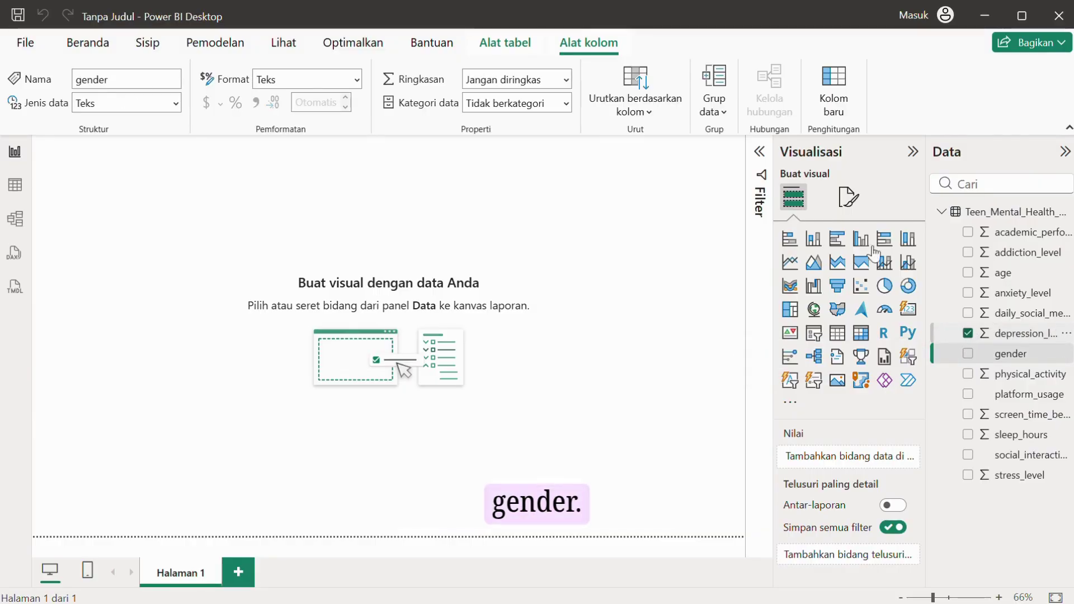
left_click(968, 353)
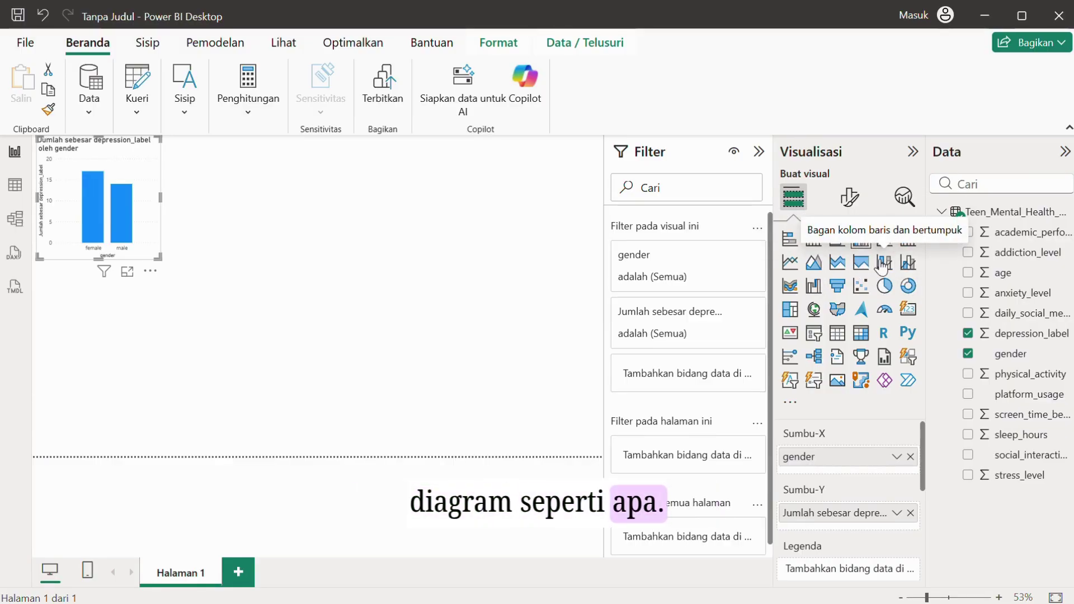
Step: Convert the depression_label by gender visual to a pie chart and enlarge it to roughly double its width and height
left_click(904, 285)
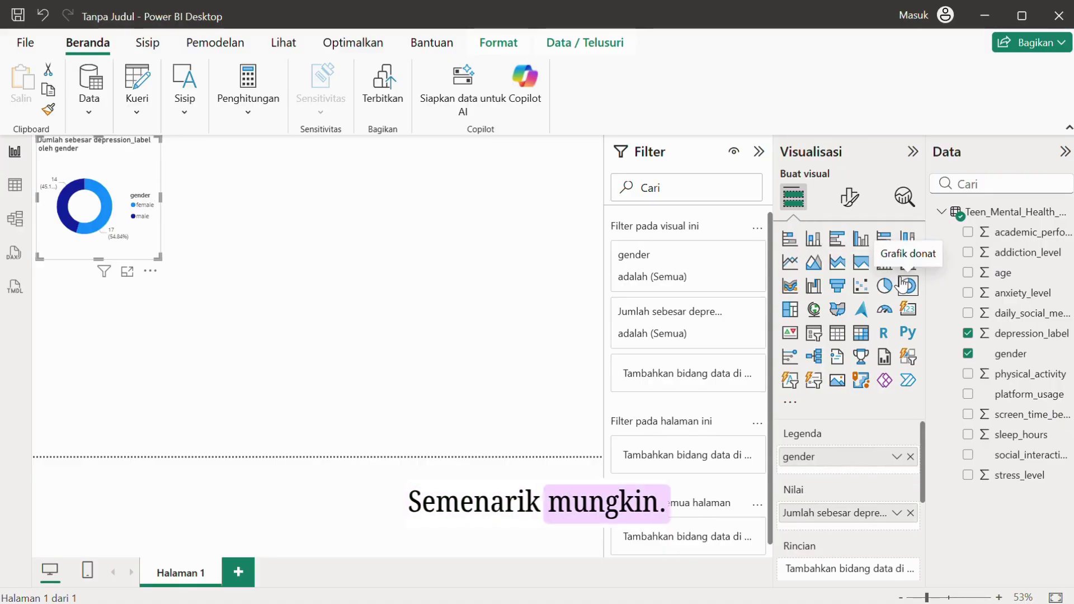
left_click(885, 285)
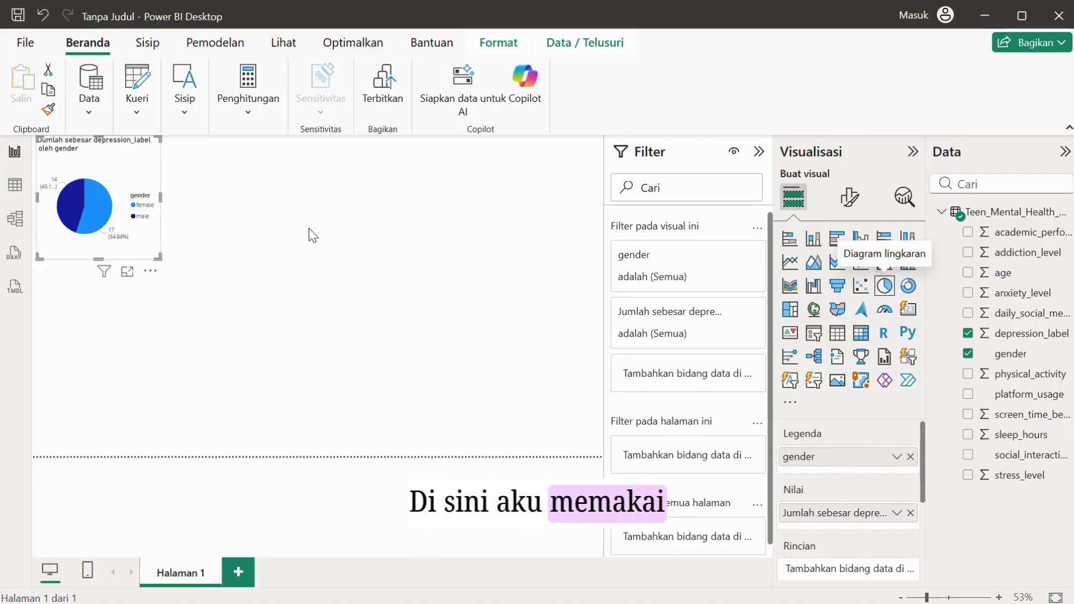
left_click_drag(158, 257, 327, 386)
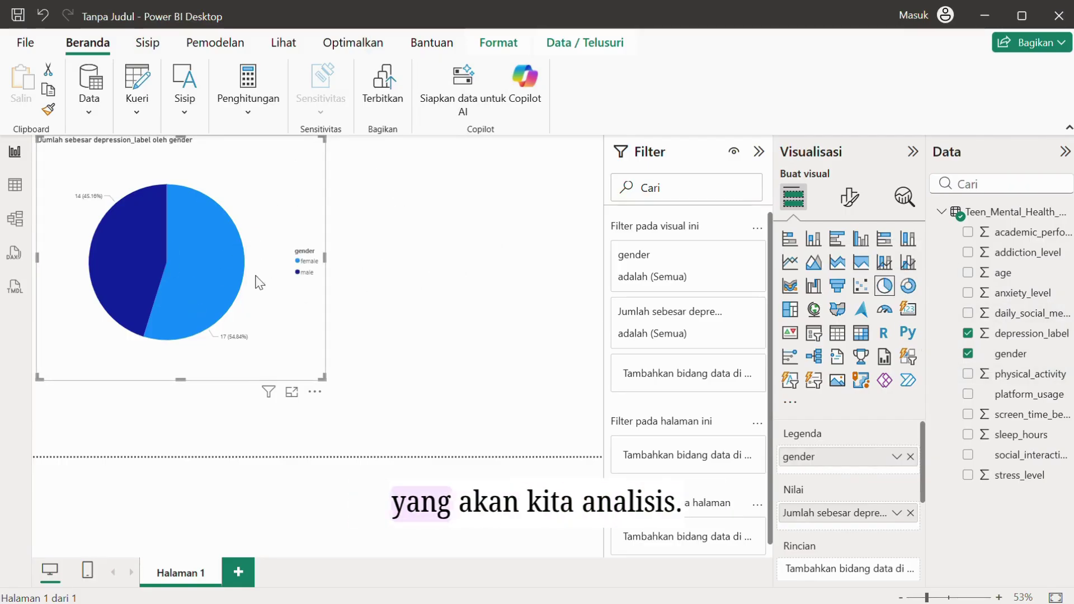
Step: Add a separate donut chart below the pie chart and choose academic_performance as its field
left_click(549, 226)
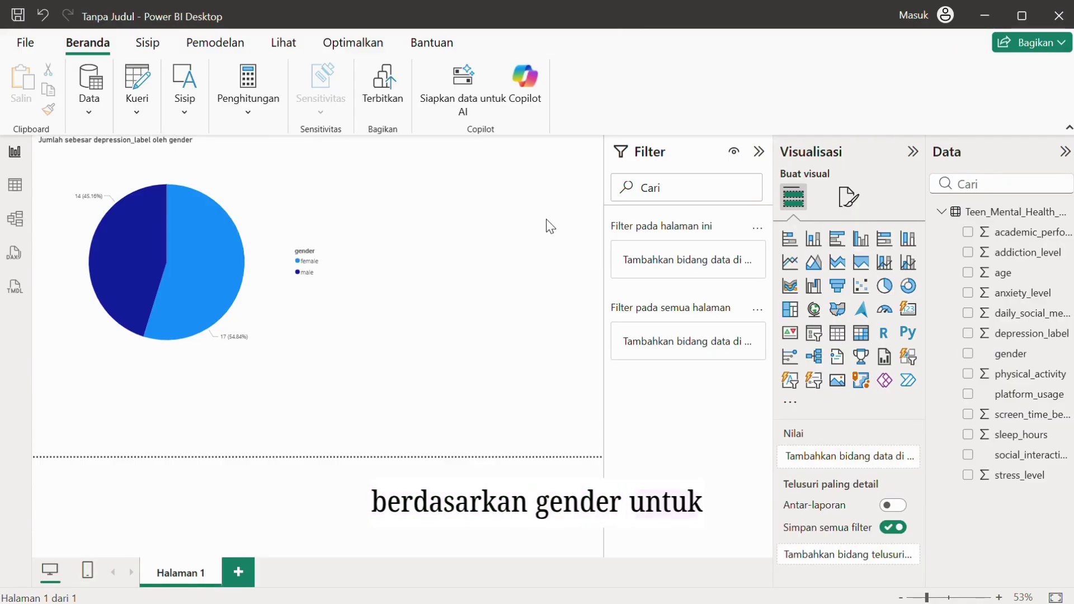
left_click(910, 287)
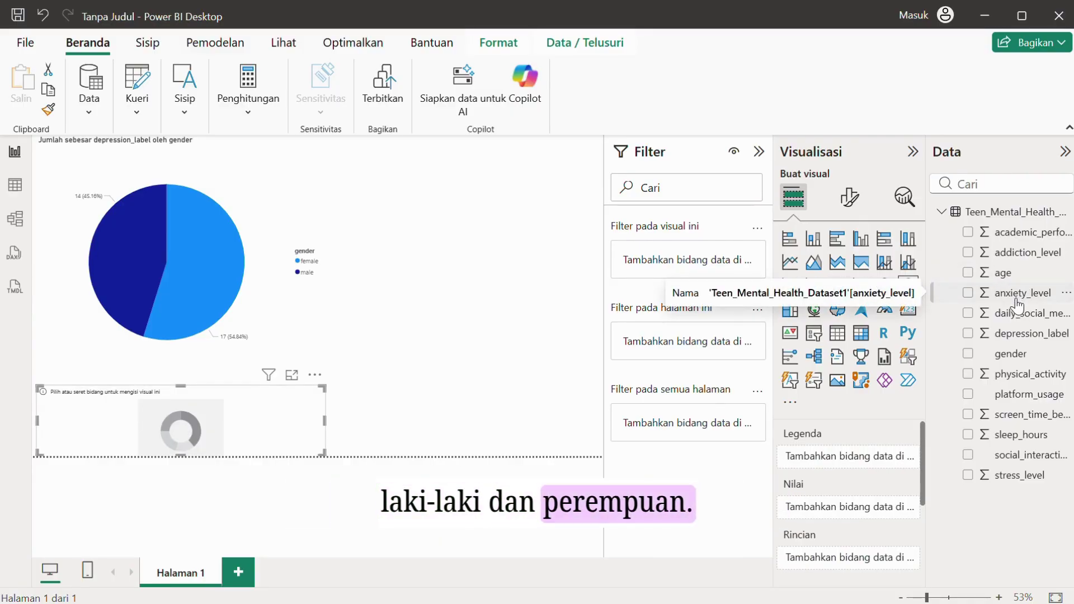
left_click(969, 238)
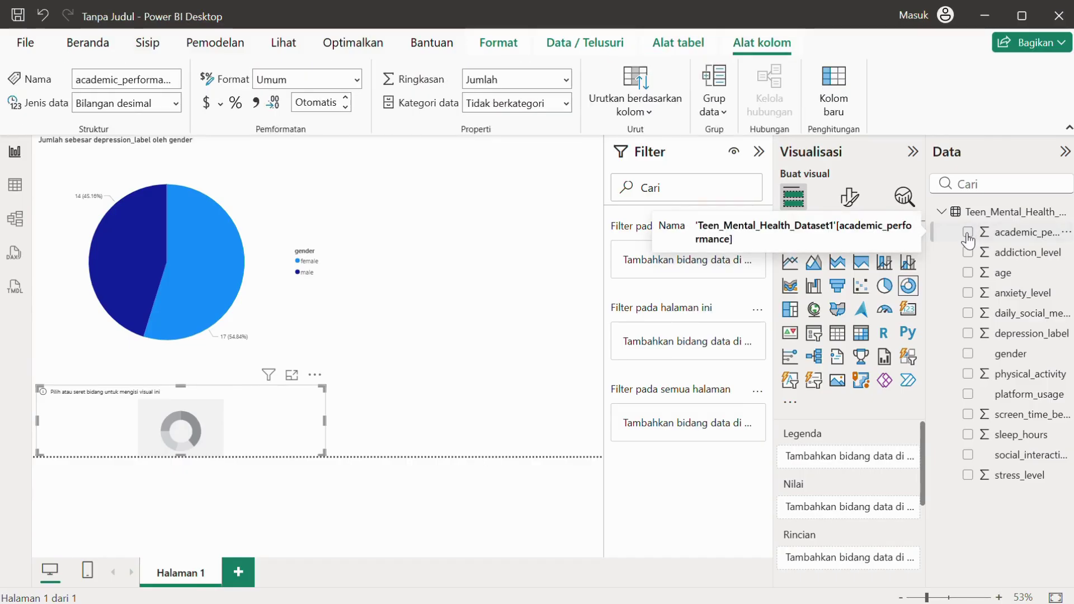